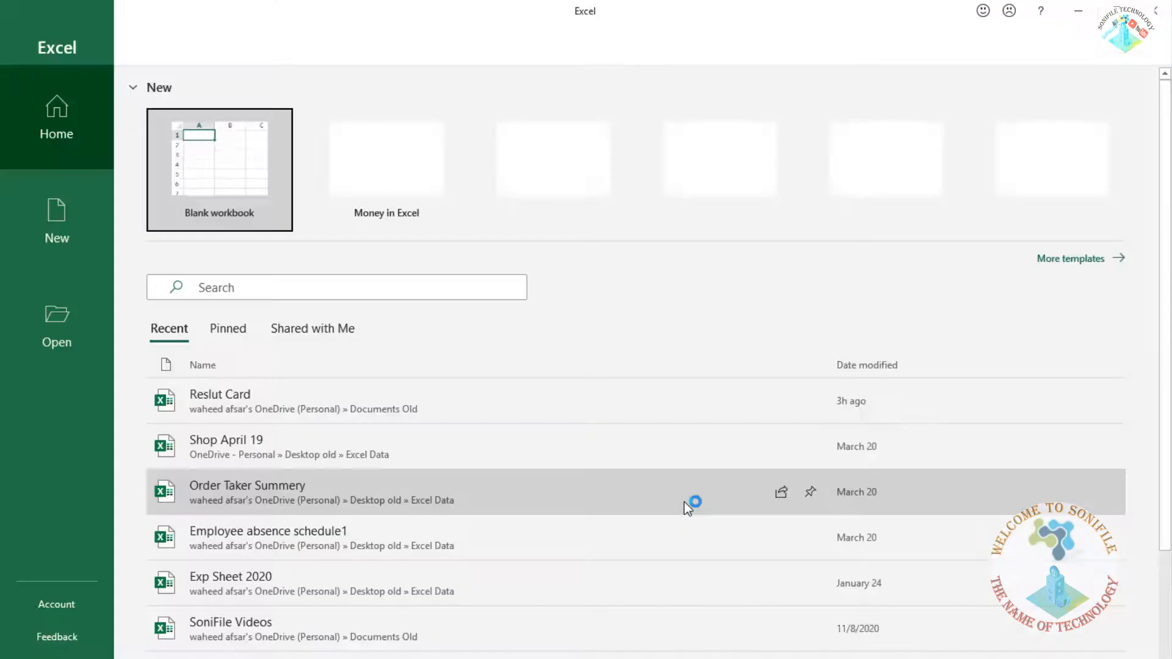
Open the recent workbook Reslut Card and look over its result table and chart in Normal view
{"action": "left_click", "coordinate": [347, 417]}
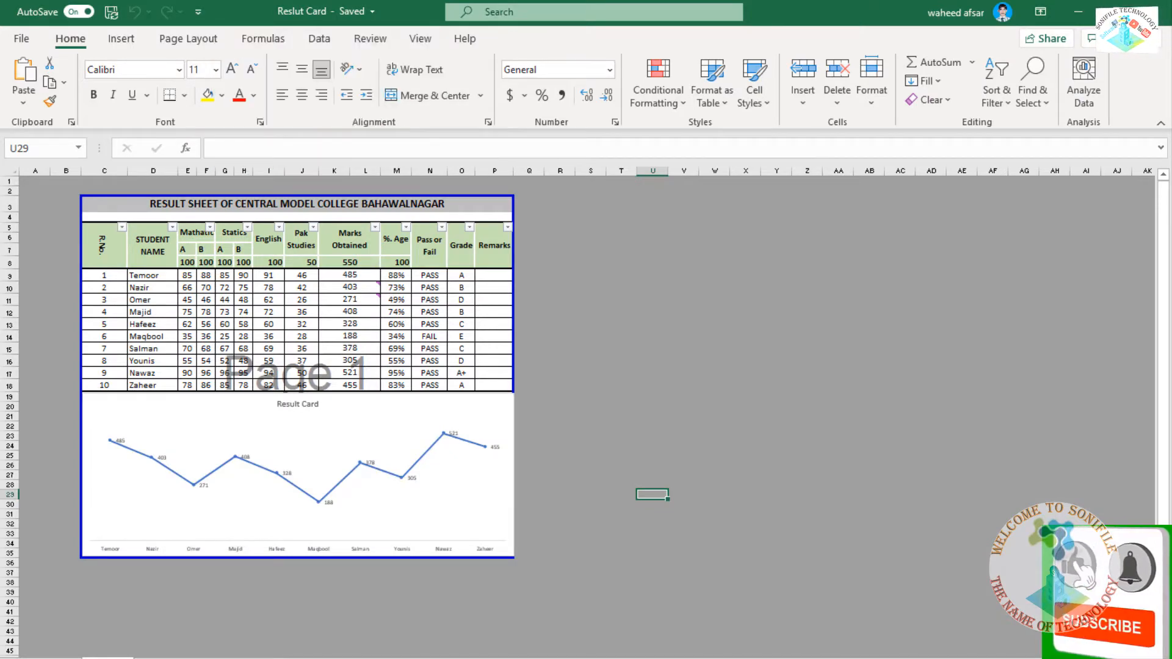
{"action": "left_click_drag", "start_coordinate": [1054, 658], "coordinate": [1075, 658]}
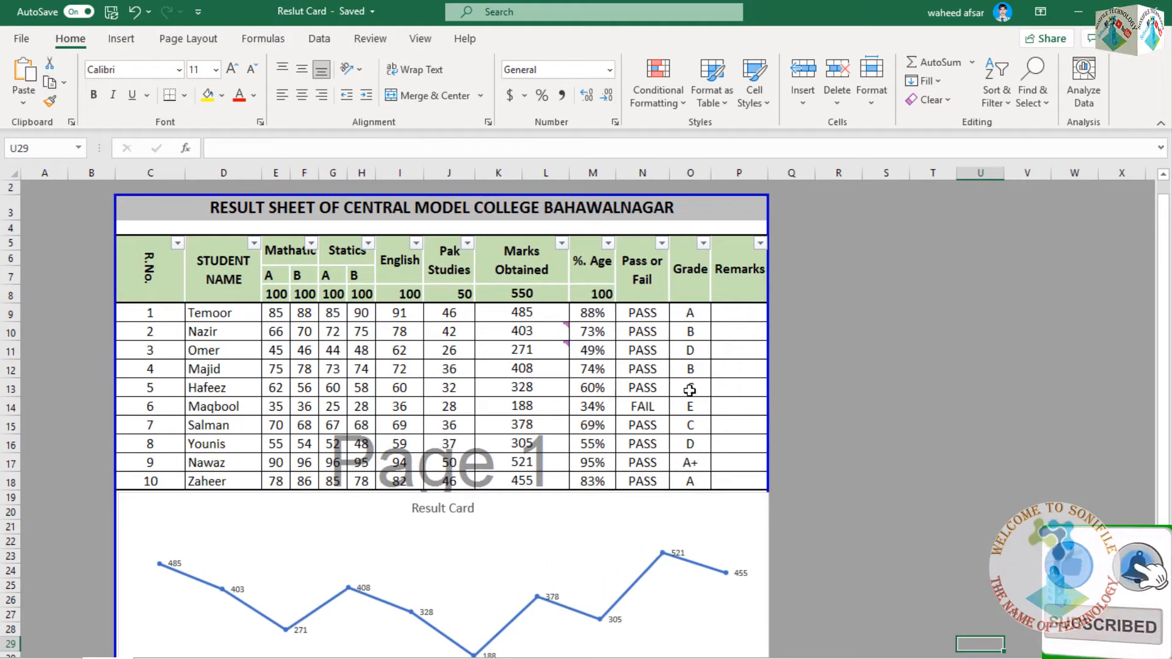
{"action": "left_click", "coordinate": [824, 349]}
{"action": "scroll", "coordinate": [625, 376], "scroll_direction": "up", "scroll_amount": 1}
{"action": "scroll", "coordinate": [625, 377], "scroll_direction": "down", "scroll_amount": 3}
{"action": "scroll", "coordinate": [625, 379], "scroll_direction": "up", "scroll_amount": 3}
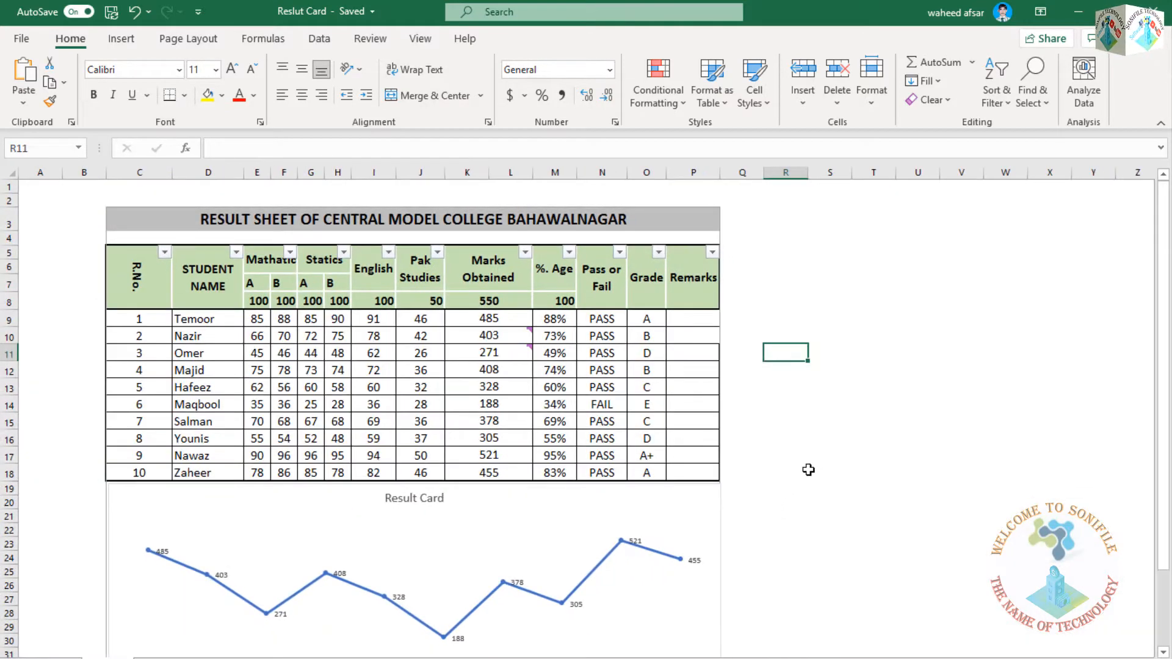
{"action": "left_click", "coordinate": [812, 470]}
{"action": "scroll", "coordinate": [724, 439], "scroll_direction": "down", "scroll_amount": 2}
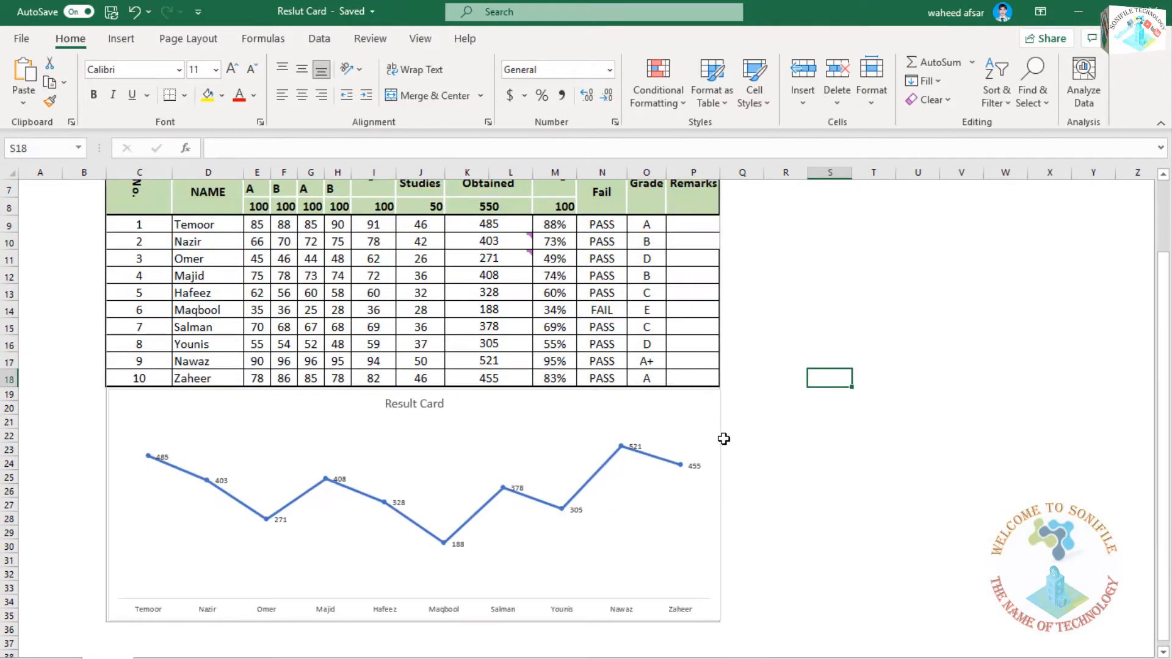
{"action": "scroll", "coordinate": [413, 419], "scroll_direction": "up", "scroll_amount": 2}
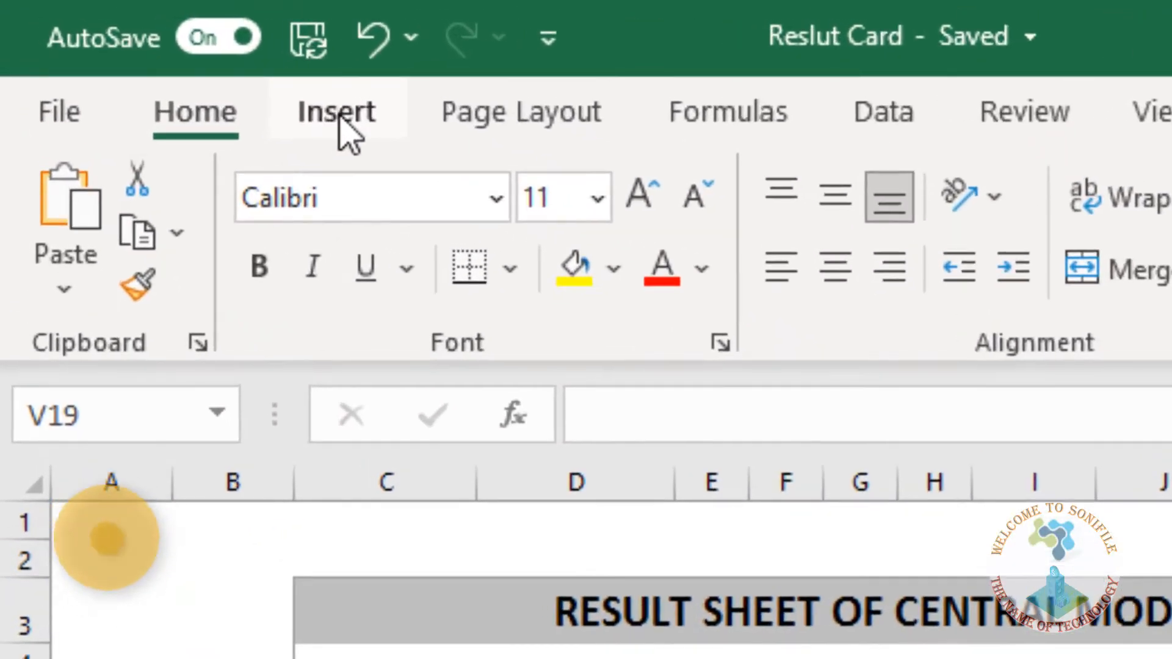
Examine the available document themes, theme colors, theme fonts and theme effects for the result sheet
{"action": "left_click", "coordinate": [147, 52]}
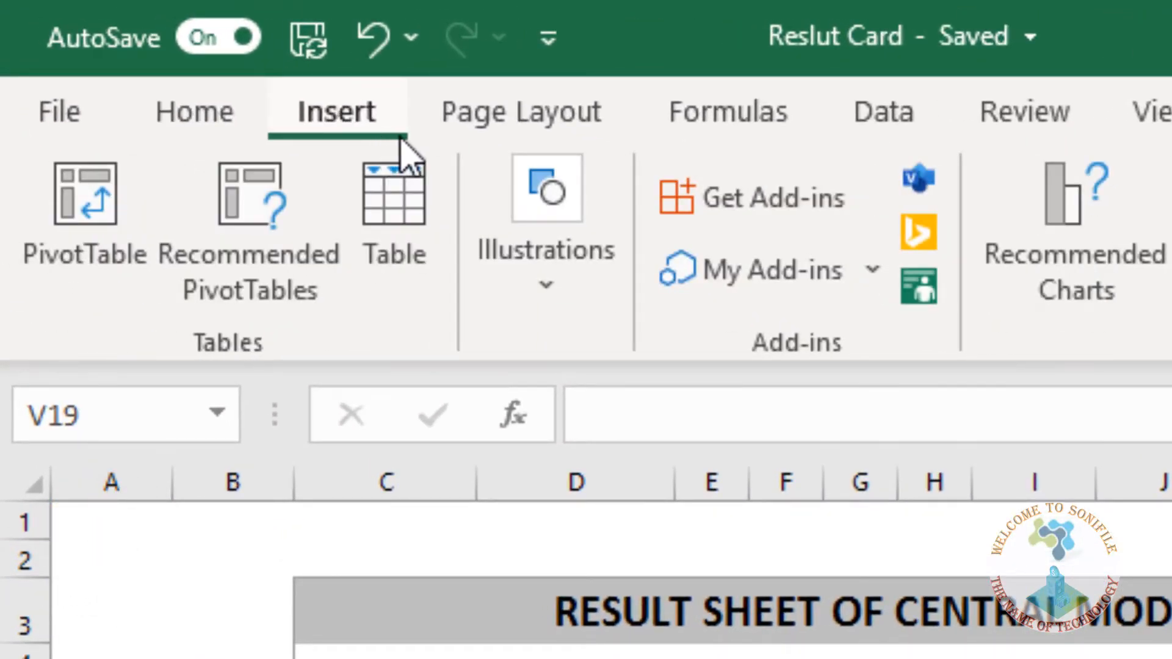
{"action": "left_click", "coordinate": [490, 122]}
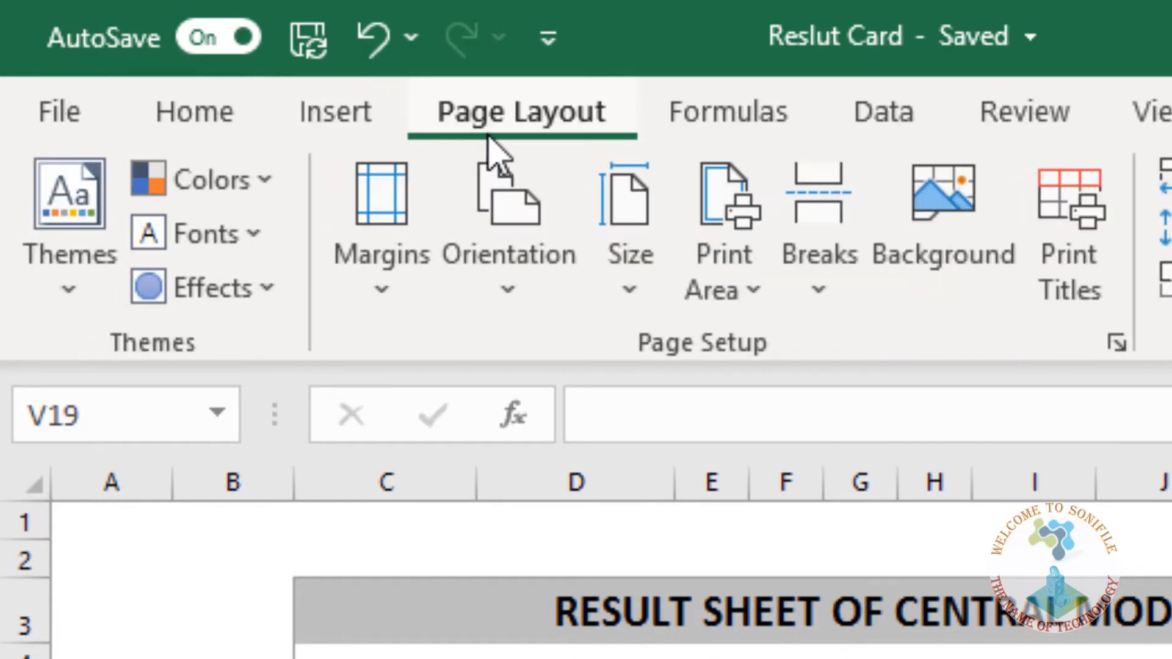
{"action": "left_click", "coordinate": [69, 287]}
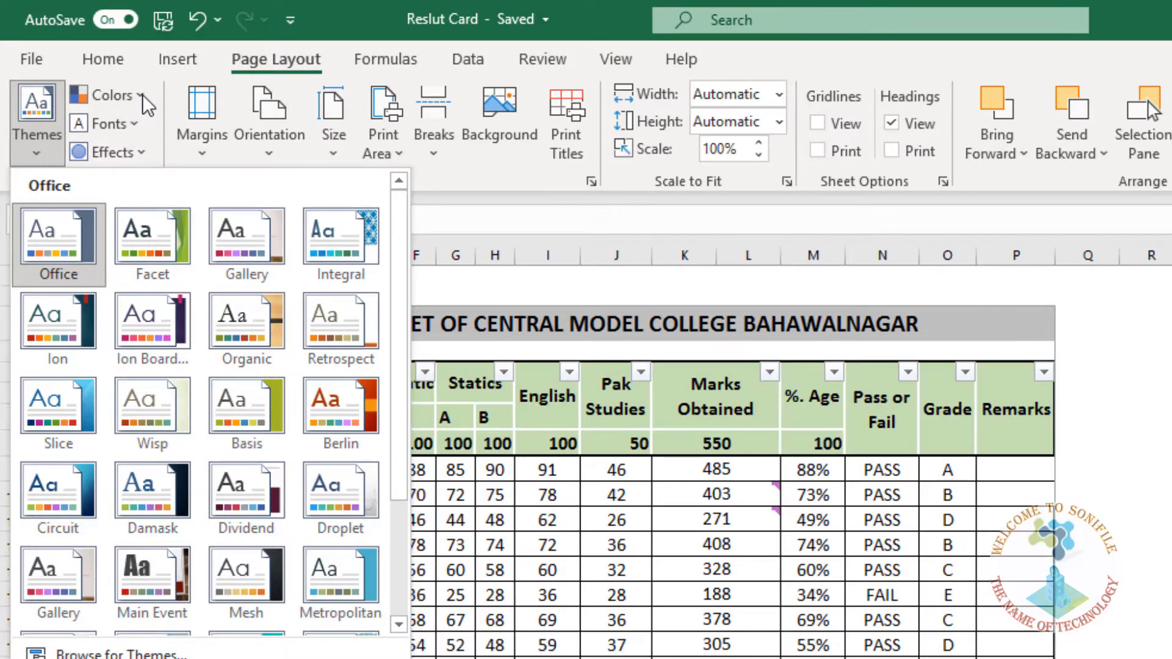
{"action": "left_click", "coordinate": [142, 95]}
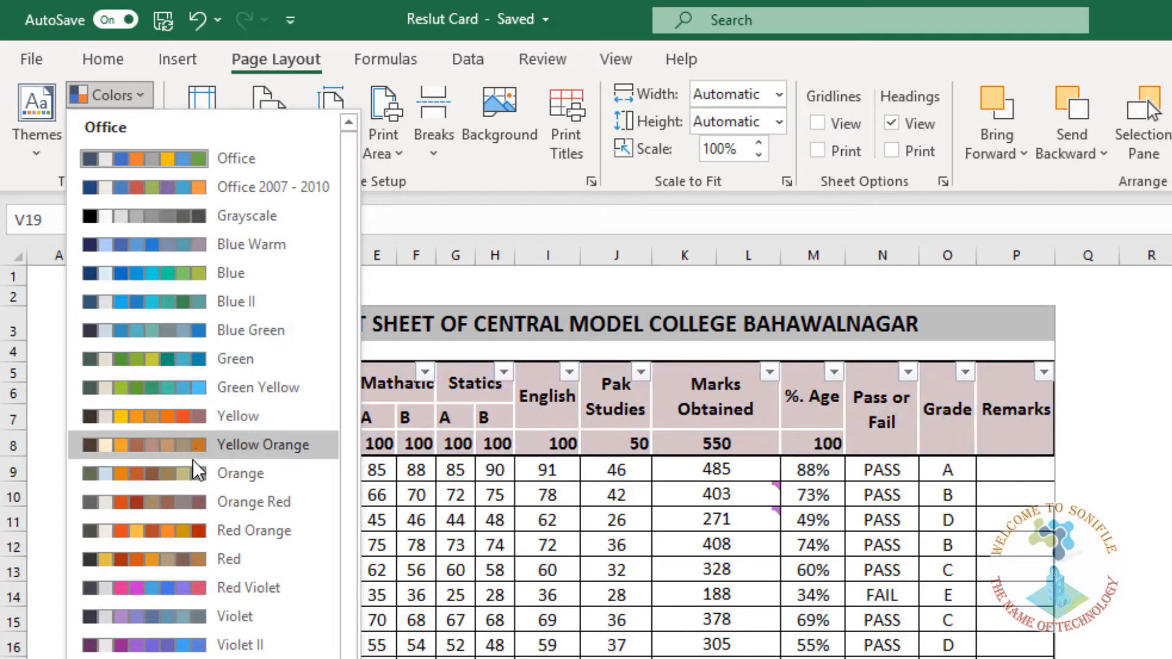
{"action": "left_click", "coordinate": [155, 101]}
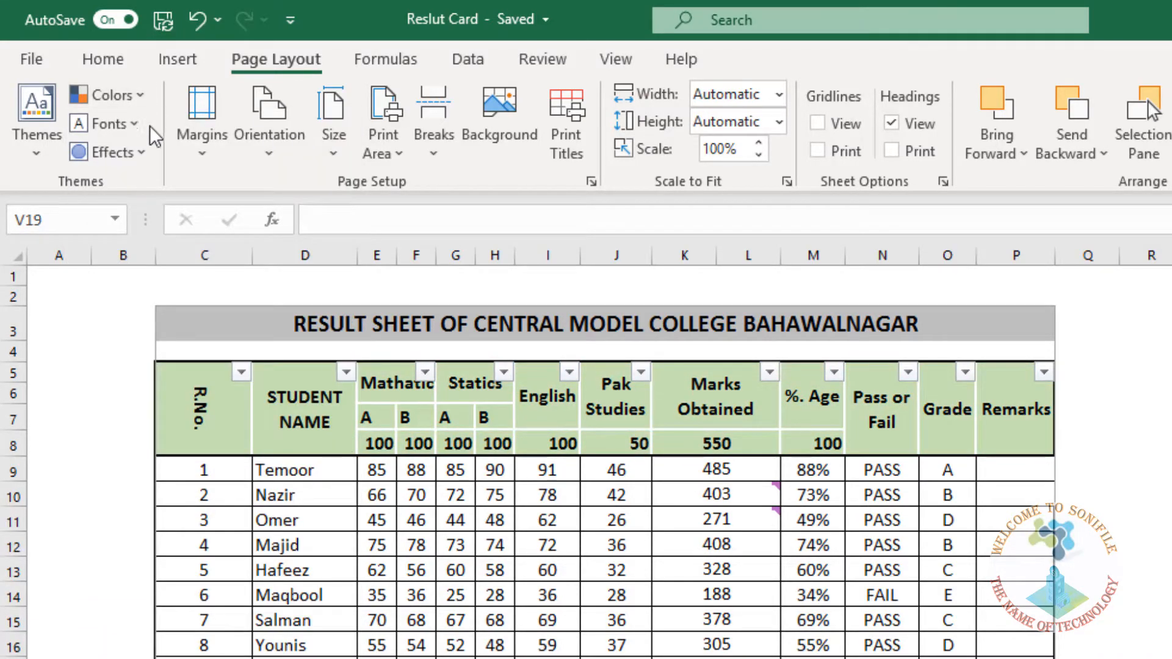
{"action": "left_click", "coordinate": [138, 123]}
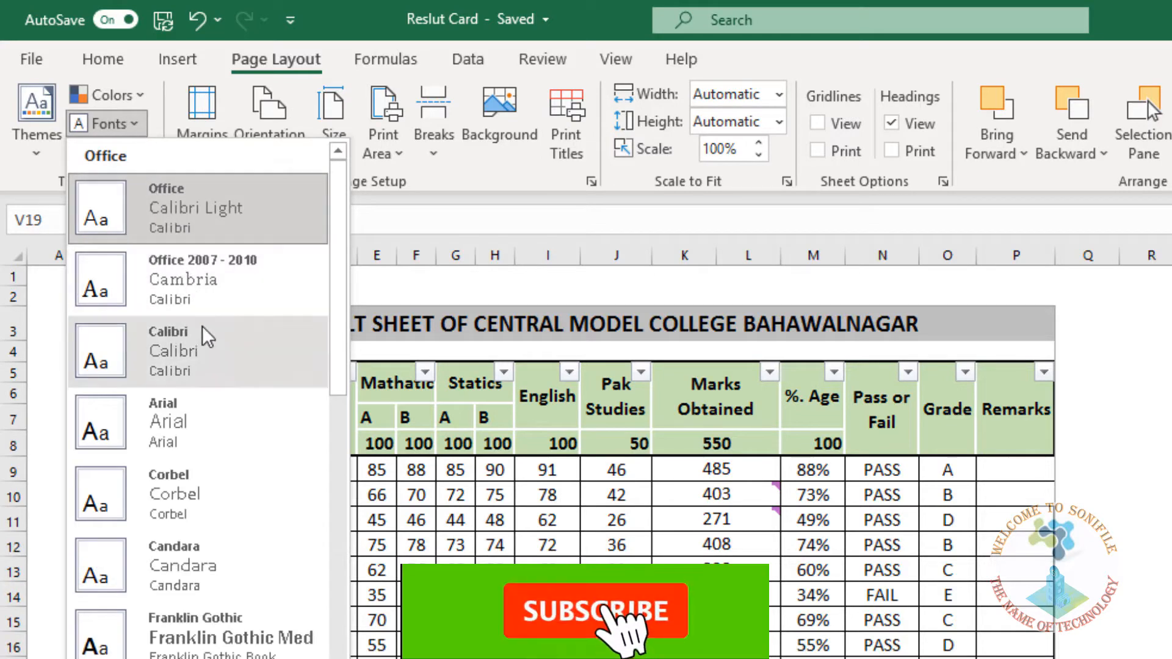
{"action": "left_click_drag", "start_coordinate": [338, 326], "coordinate": [324, 658]}
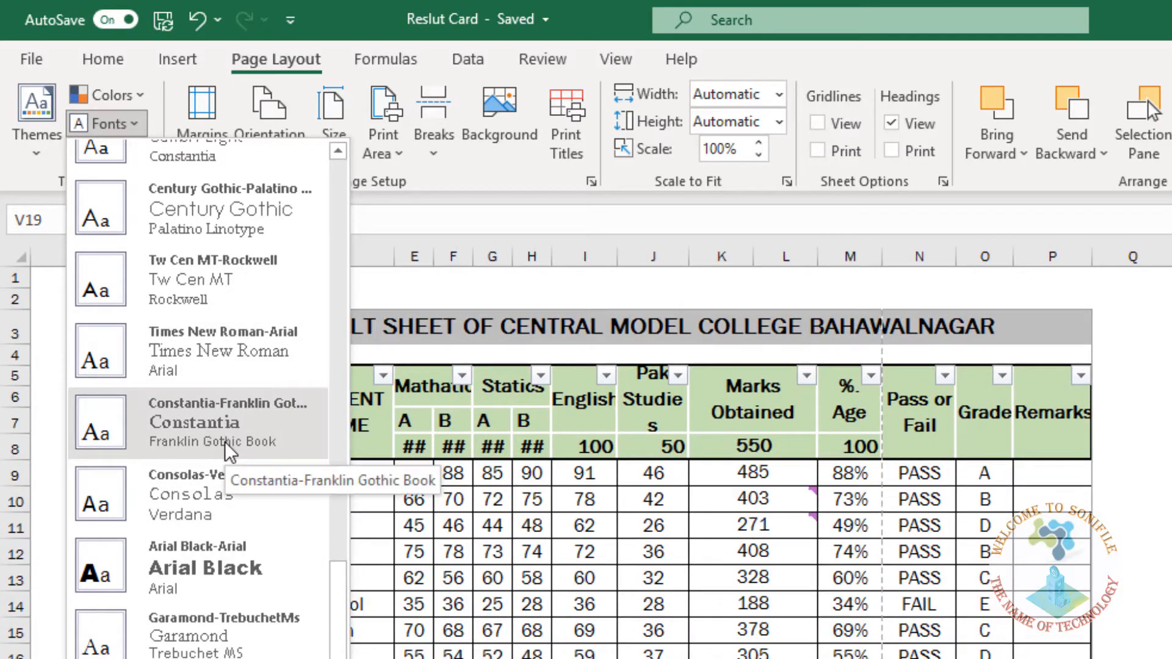
{"action": "left_click", "coordinate": [125, 117]}
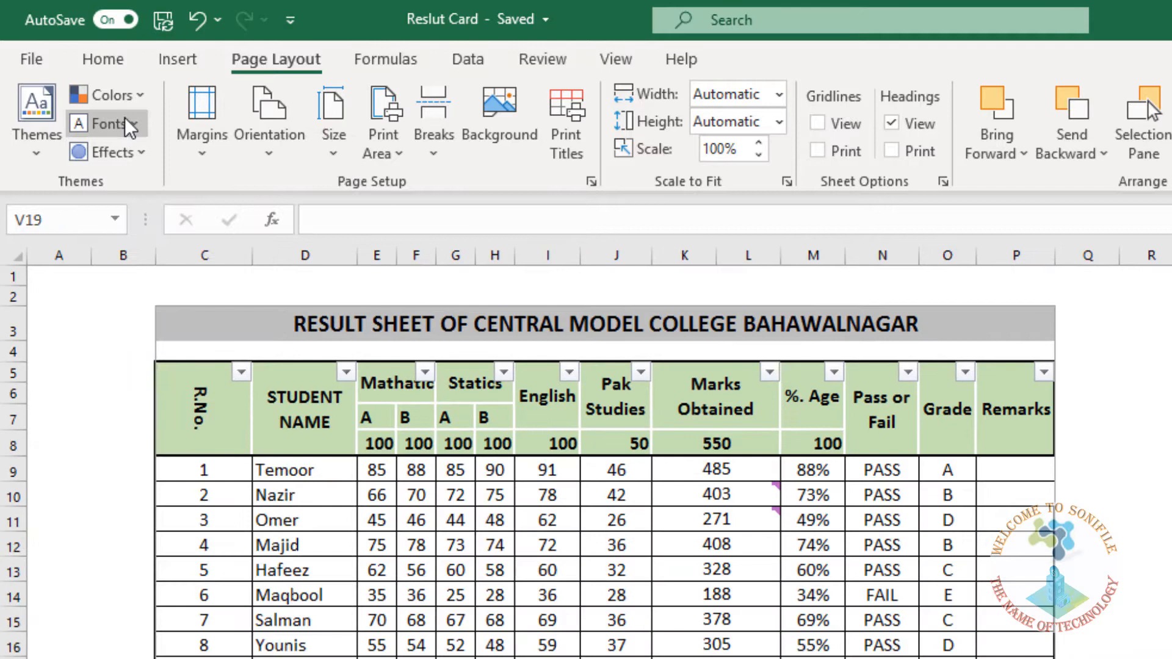
{"action": "left_click", "coordinate": [143, 154]}
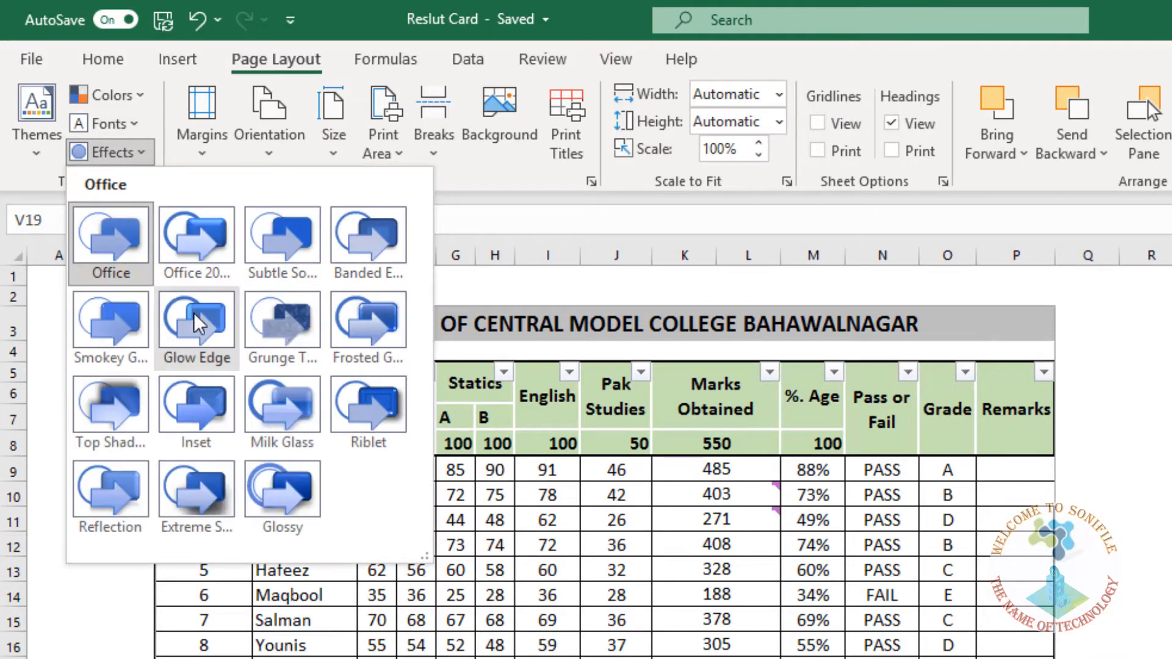
{"action": "left_click", "coordinate": [519, 544]}
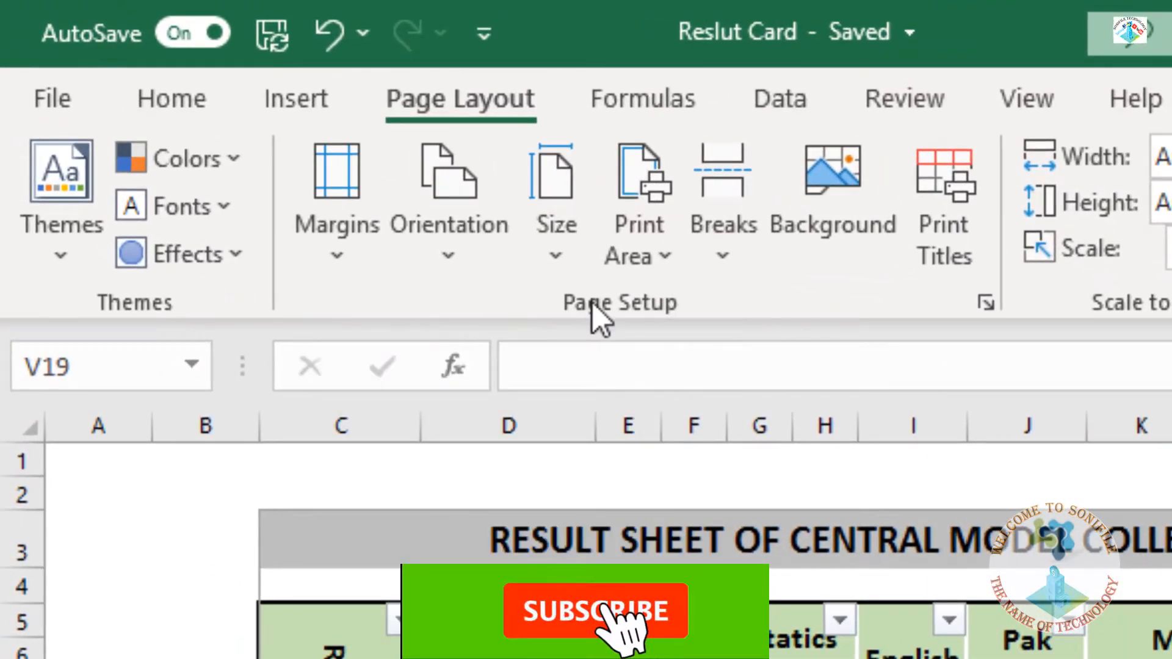
Try the Normal margins preset on the result sheet and replace it with the Narrow preset
{"action": "left_click", "coordinate": [360, 242]}
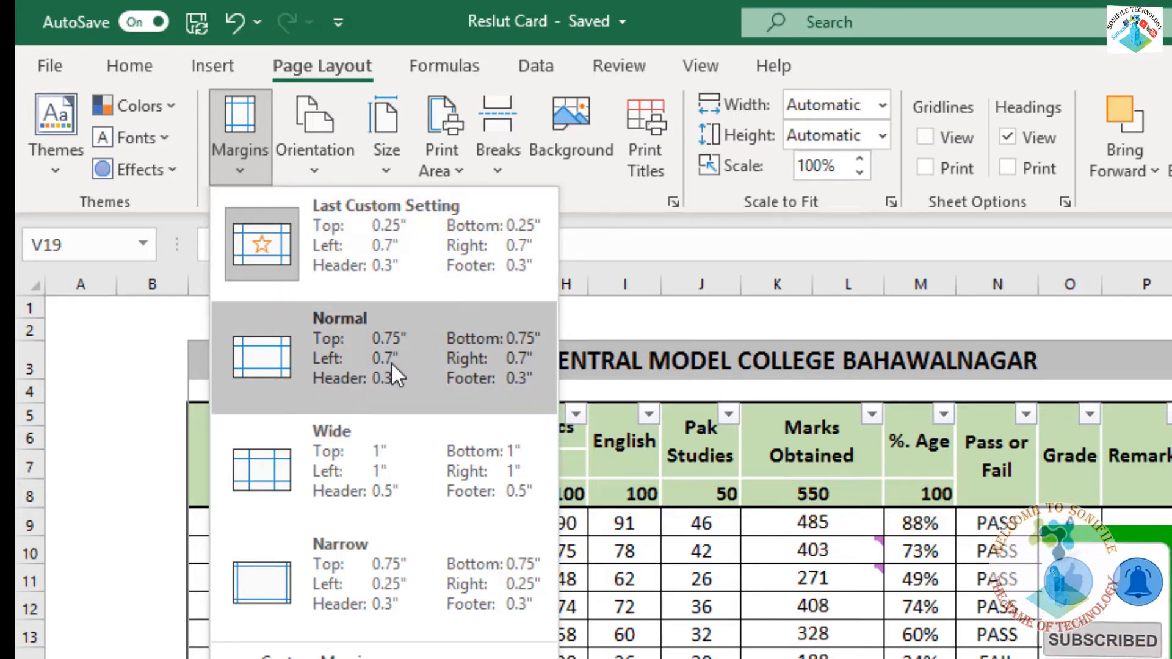
{"action": "left_click", "coordinate": [391, 363]}
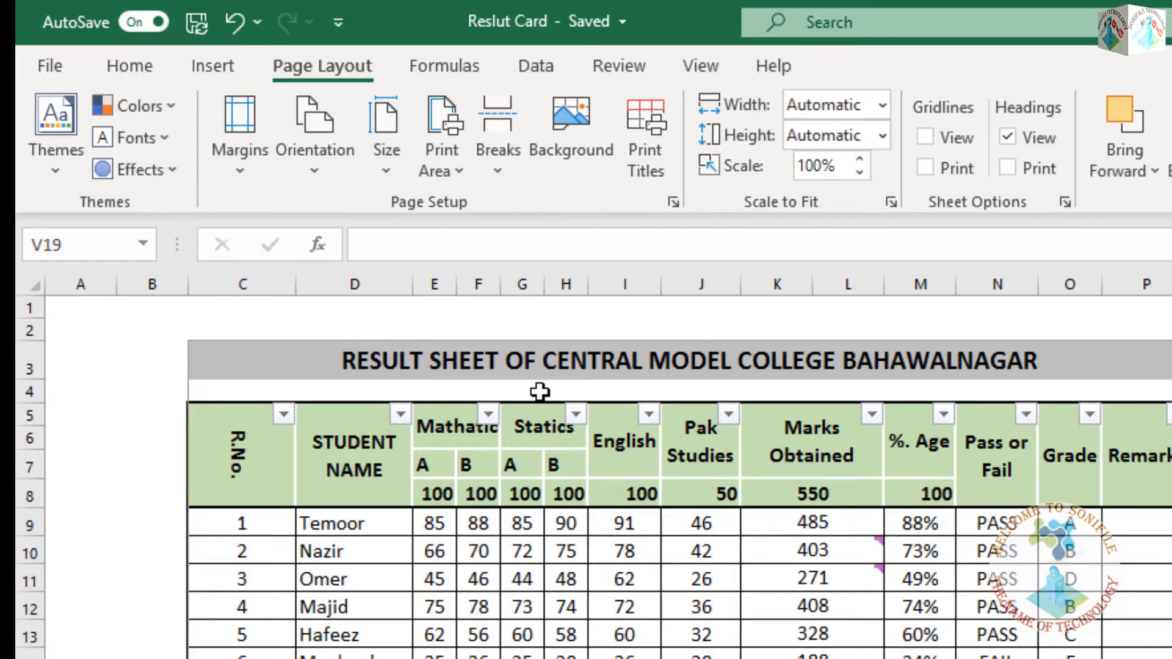
{"action": "left_click", "coordinate": [240, 165]}
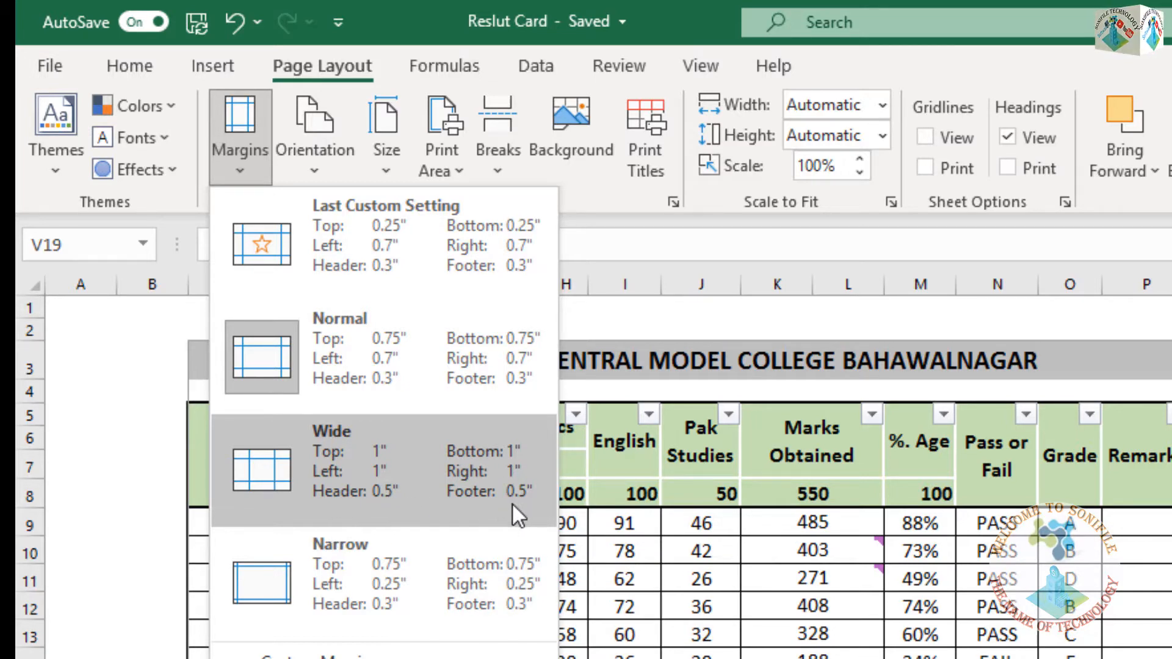
{"action": "left_click", "coordinate": [394, 596]}
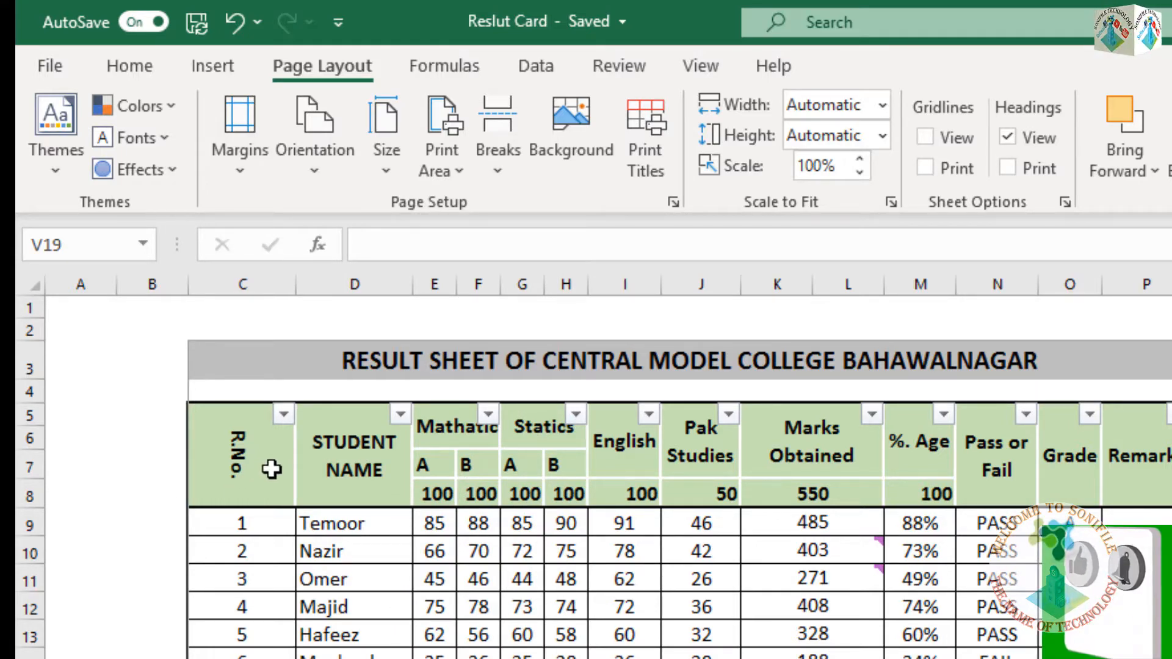
{"action": "left_click", "coordinate": [246, 171]}
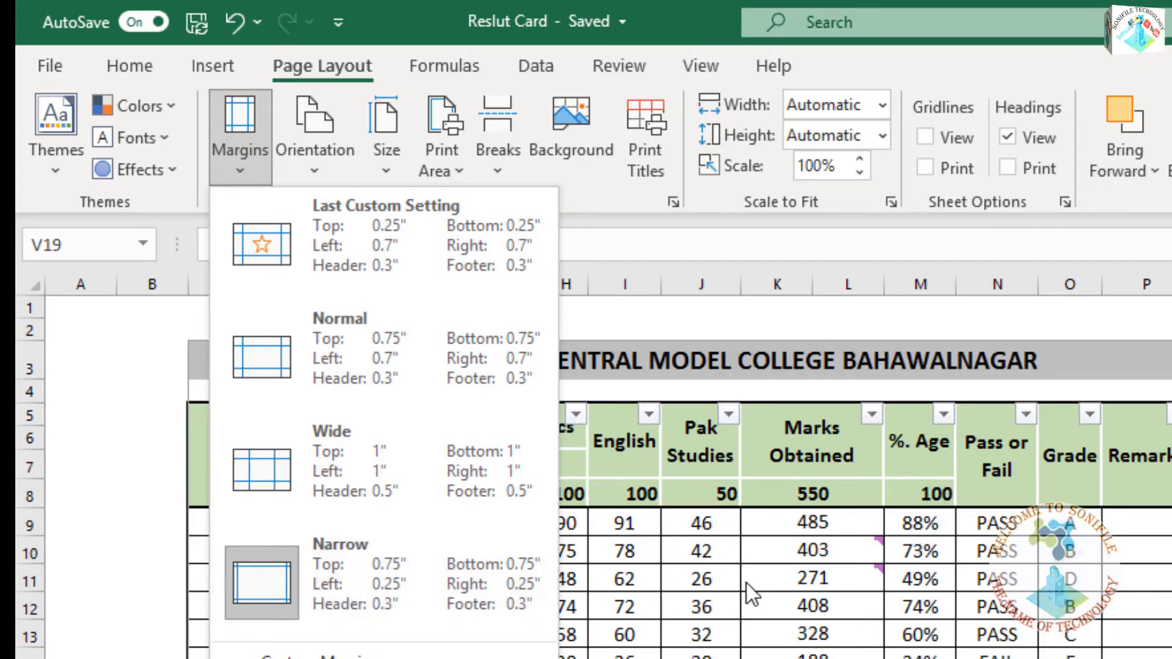
{"action": "left_click", "coordinate": [457, 538]}
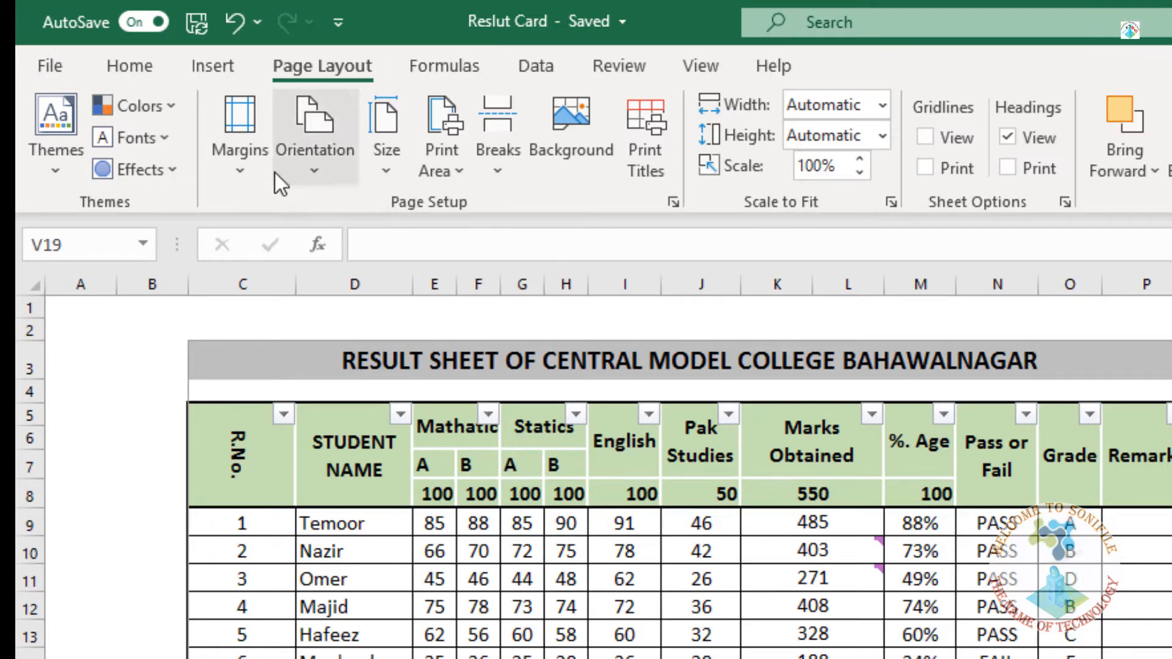
Check the page orientation options and set the sheet's paper size to A4
{"action": "left_click", "coordinate": [335, 172]}
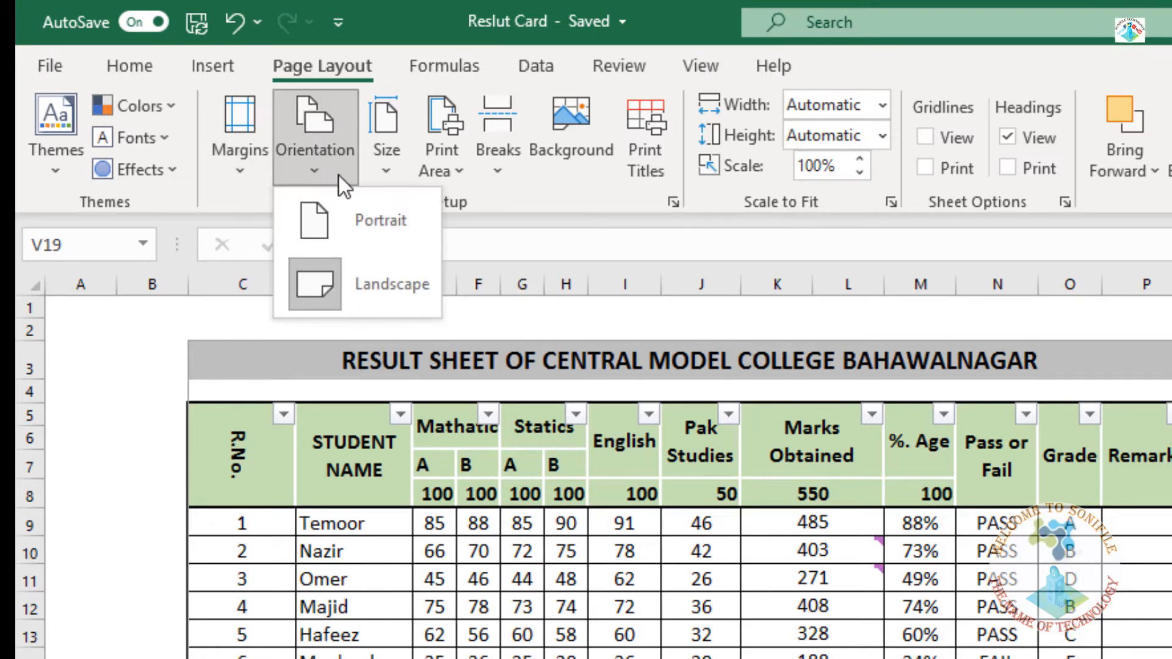
{"action": "left_click", "coordinate": [513, 212]}
{"action": "left_click", "coordinate": [306, 174]}
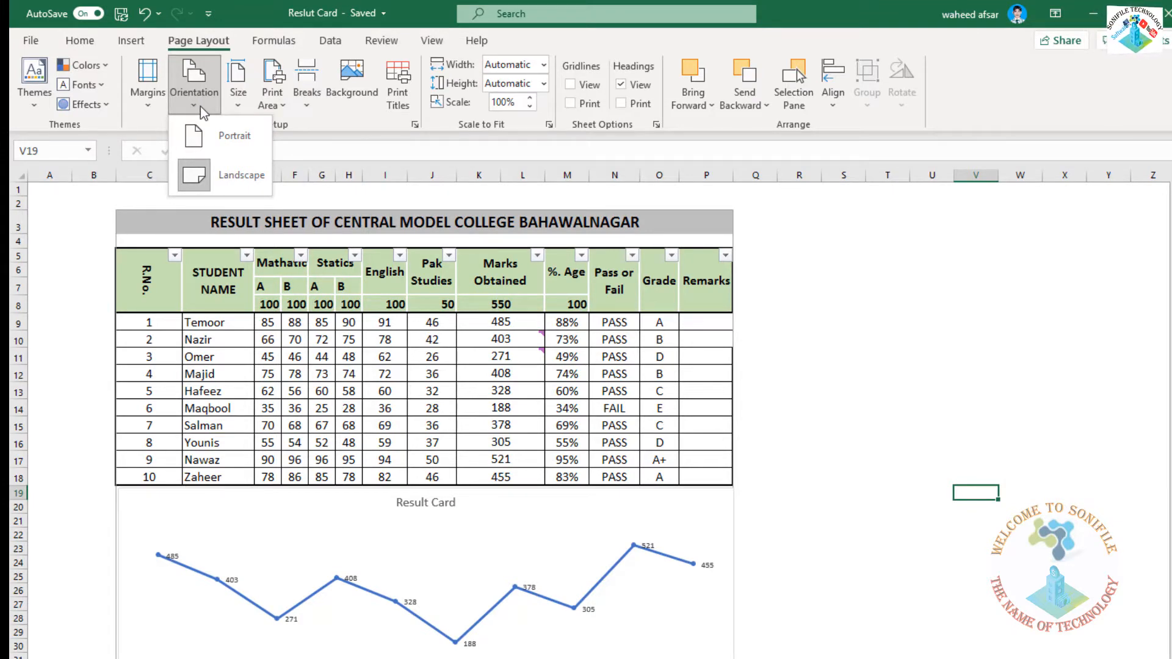
{"action": "left_click", "coordinate": [207, 93]}
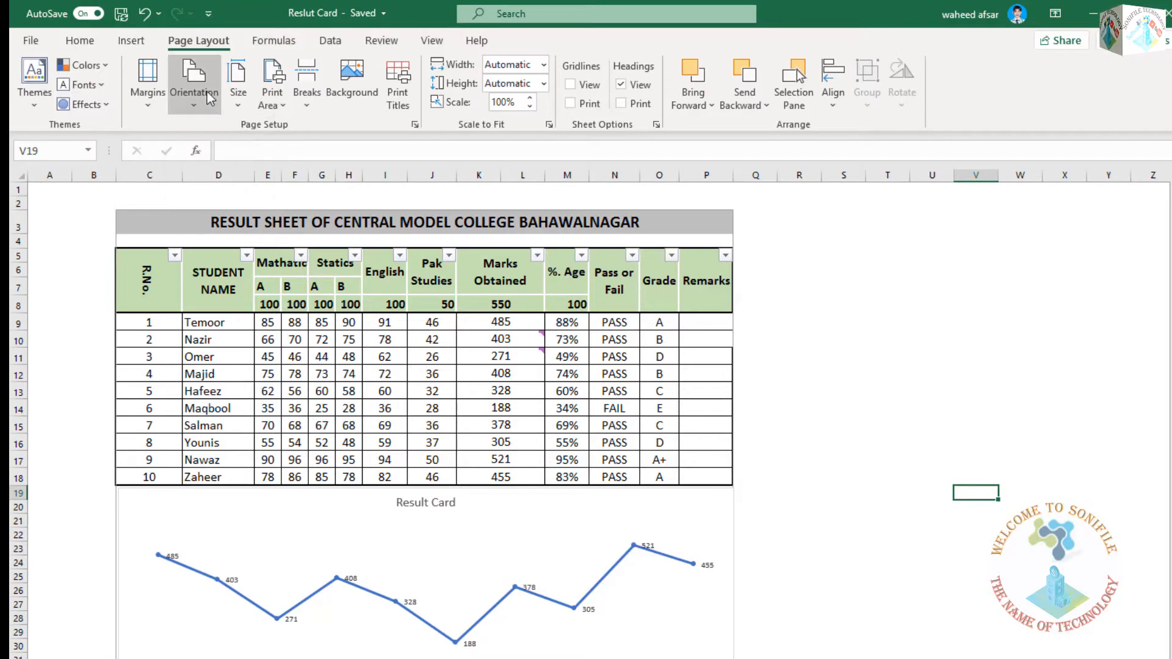
{"action": "left_click", "coordinate": [239, 104]}
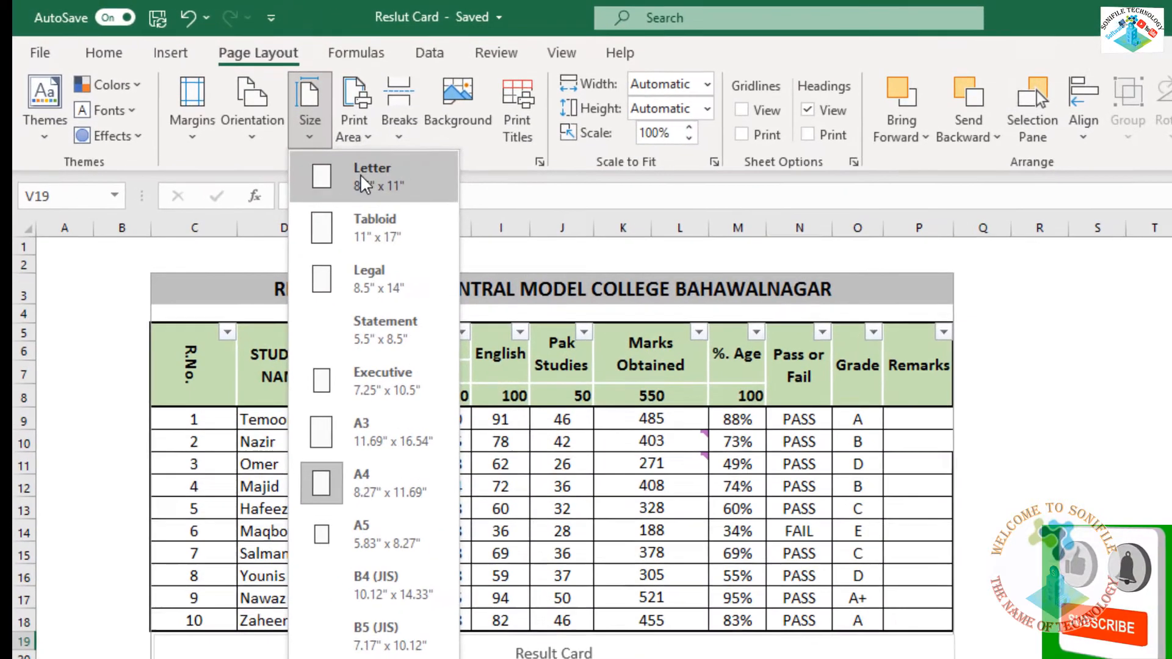
{"action": "left_click", "coordinate": [396, 471]}
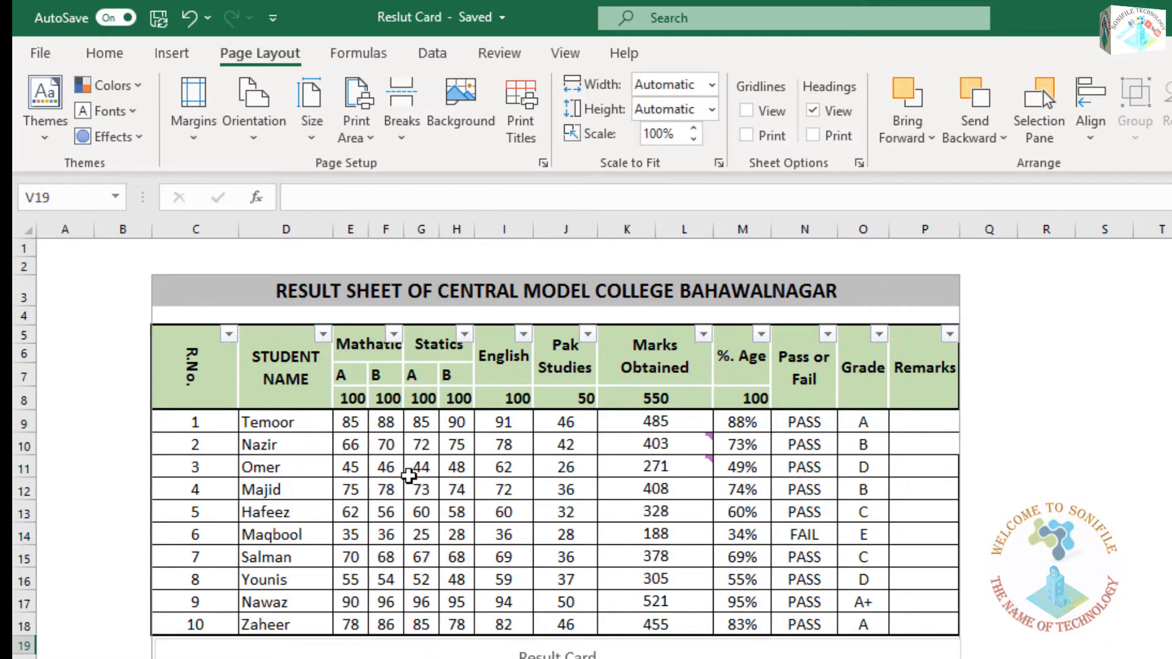
Clear the existing print area of the result sheet
{"action": "left_click", "coordinate": [365, 135]}
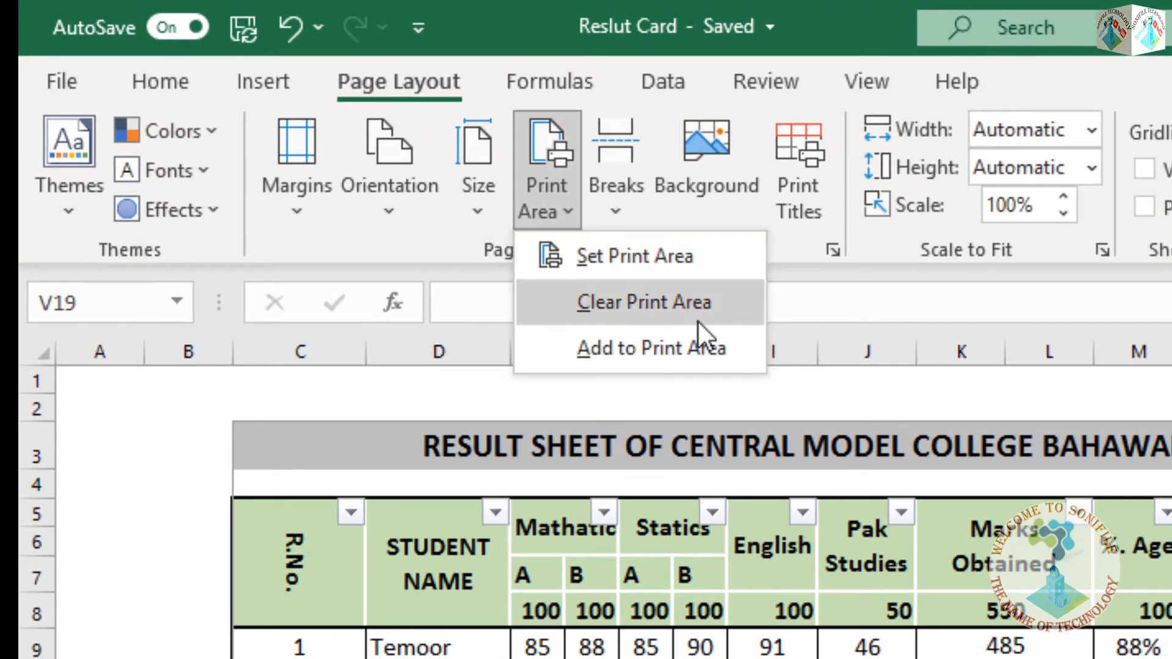
{"action": "left_click", "coordinate": [697, 319]}
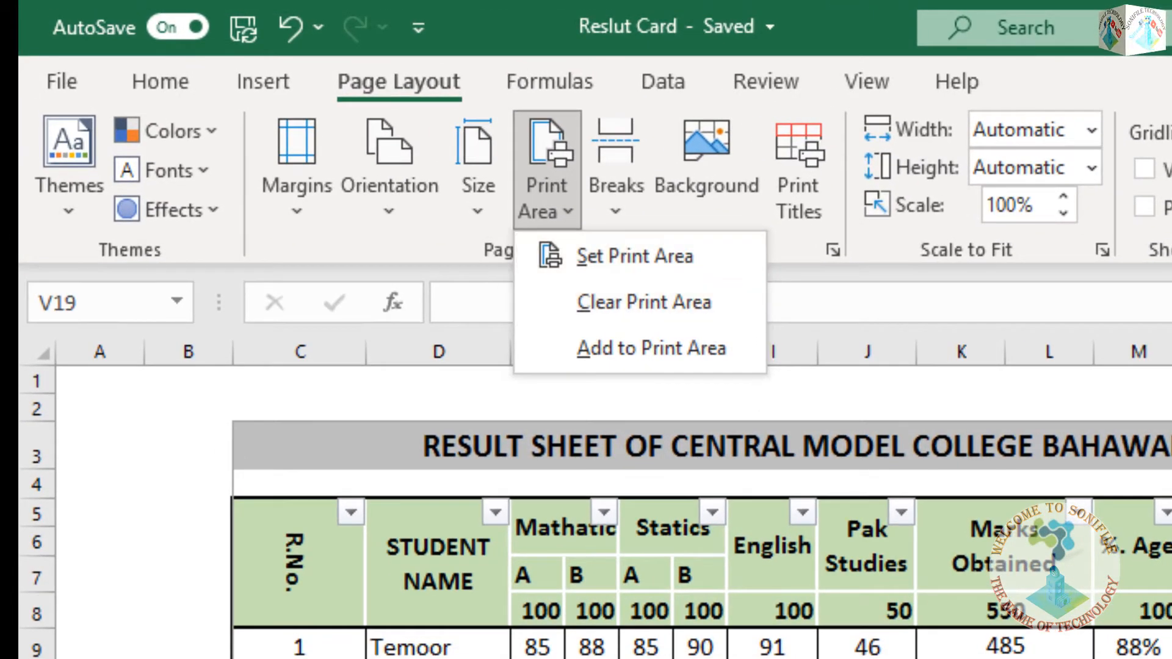
{"action": "left_click", "coordinate": [565, 210]}
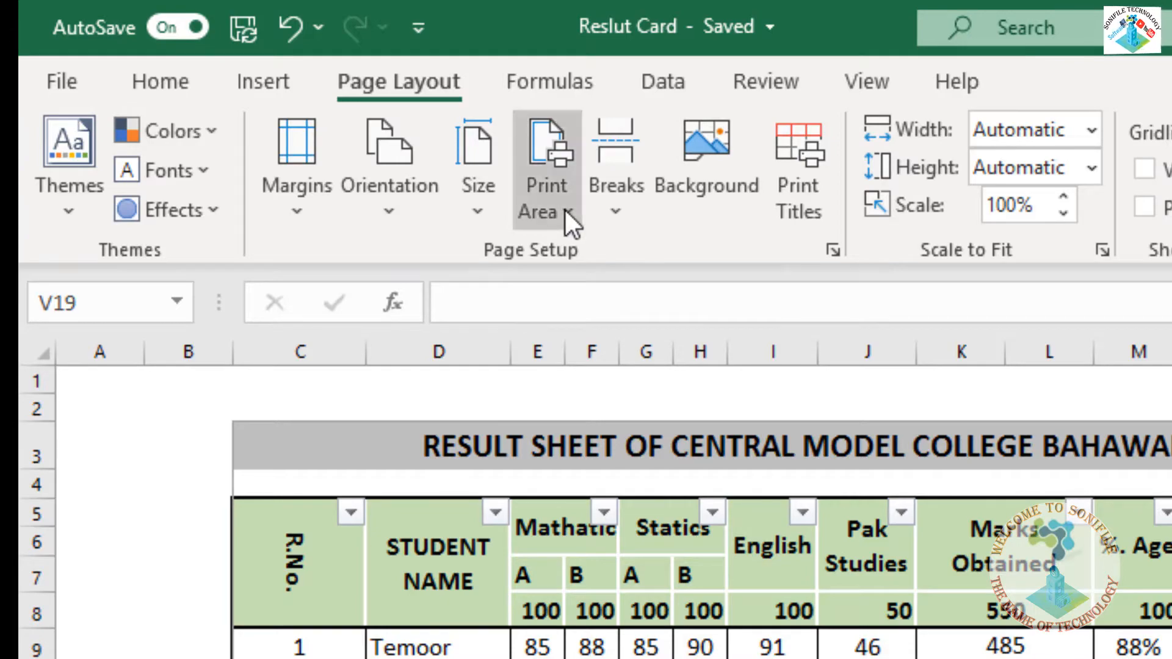
{"action": "left_click", "coordinate": [576, 298]}
{"action": "left_click", "coordinate": [876, 300]}
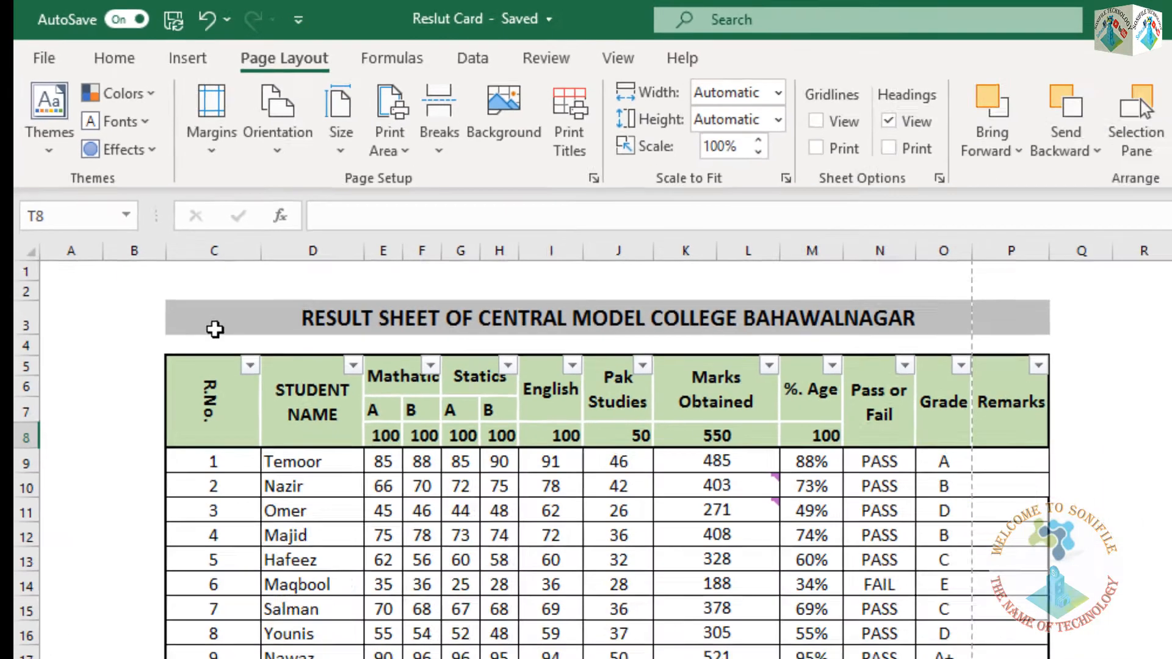
Set the result table in C3:P18 as the print area, without the chart, and show the print preview
{"action": "left_click", "coordinate": [253, 452]}
{"action": "left_click_drag", "start_coordinate": [124, 221], "coordinate": [719, 475]}
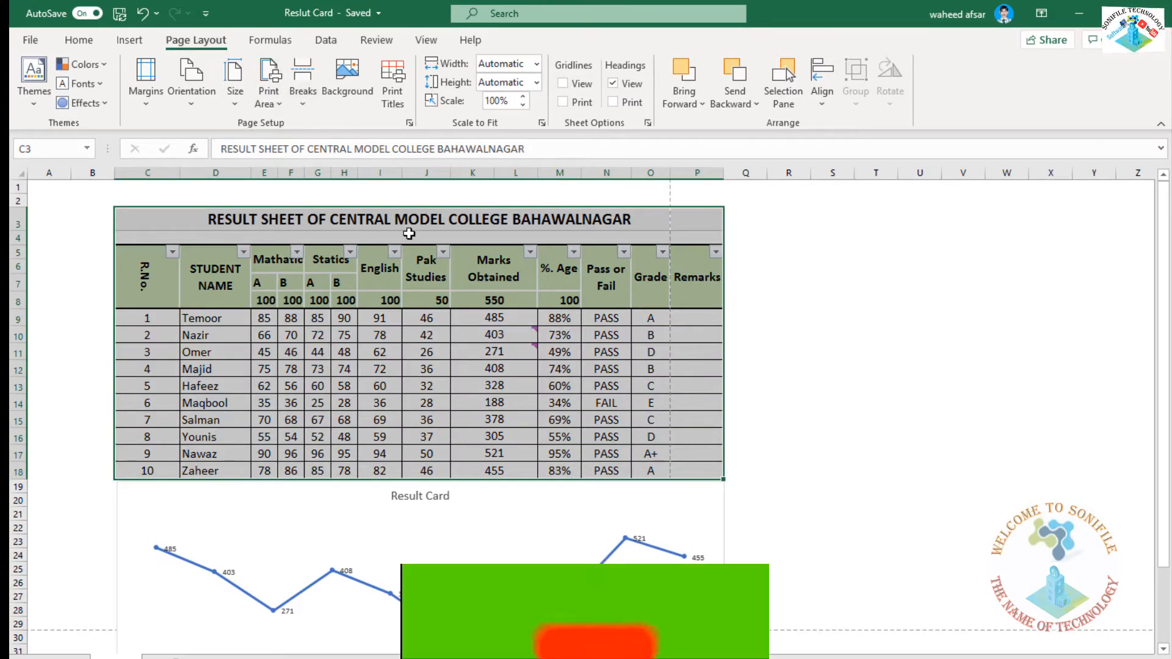
{"action": "left_click", "coordinate": [269, 97]}
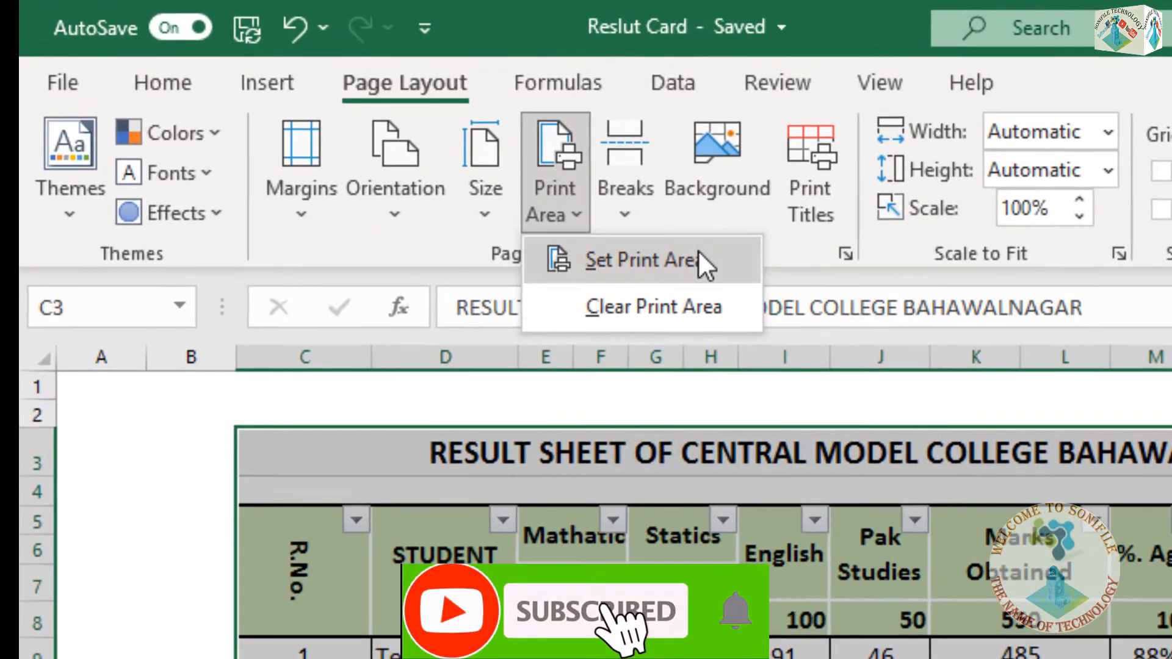
{"action": "left_click", "coordinate": [699, 256]}
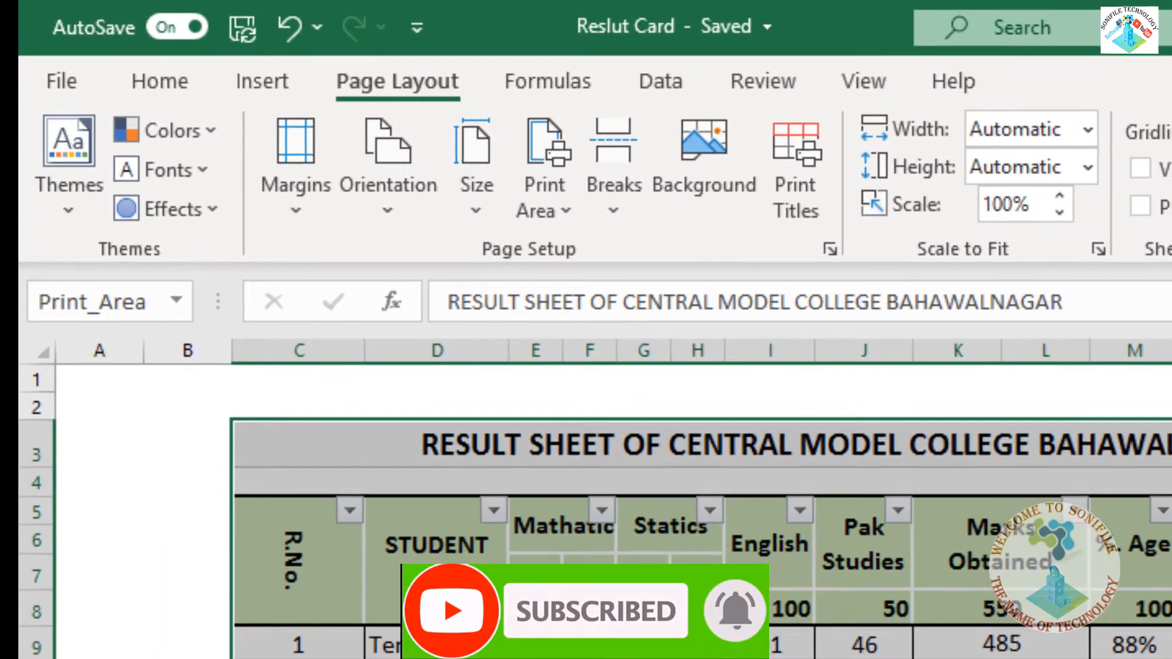
{"action": "left_click", "coordinate": [1015, 408]}
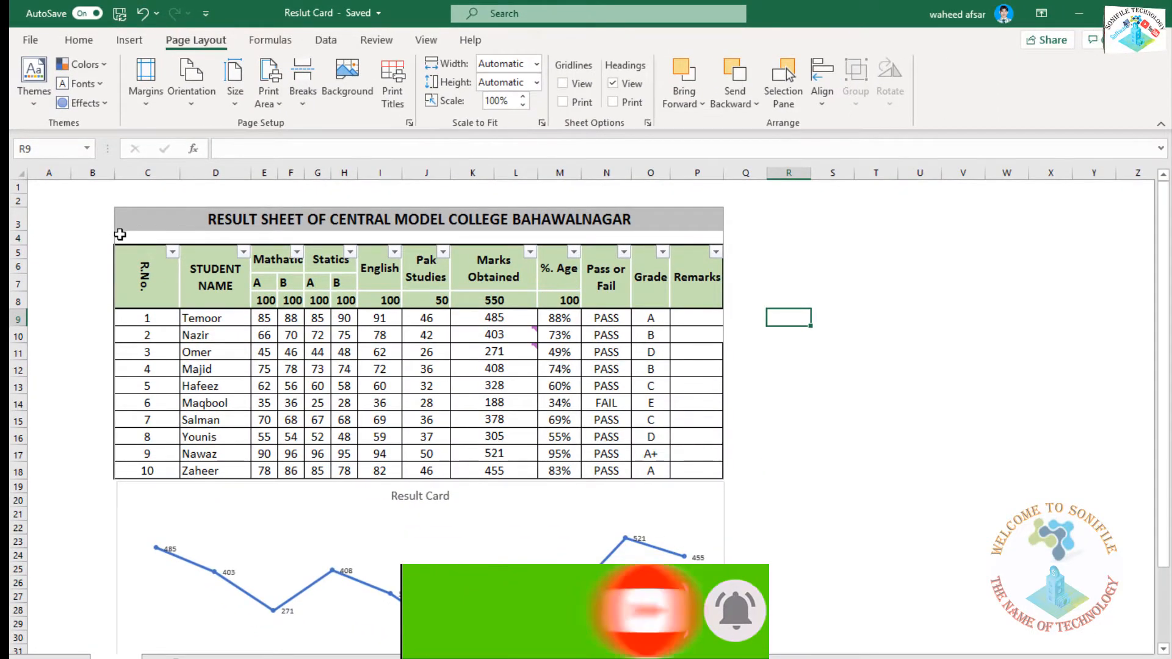
{"action": "key", "text": "ctrl+p"}
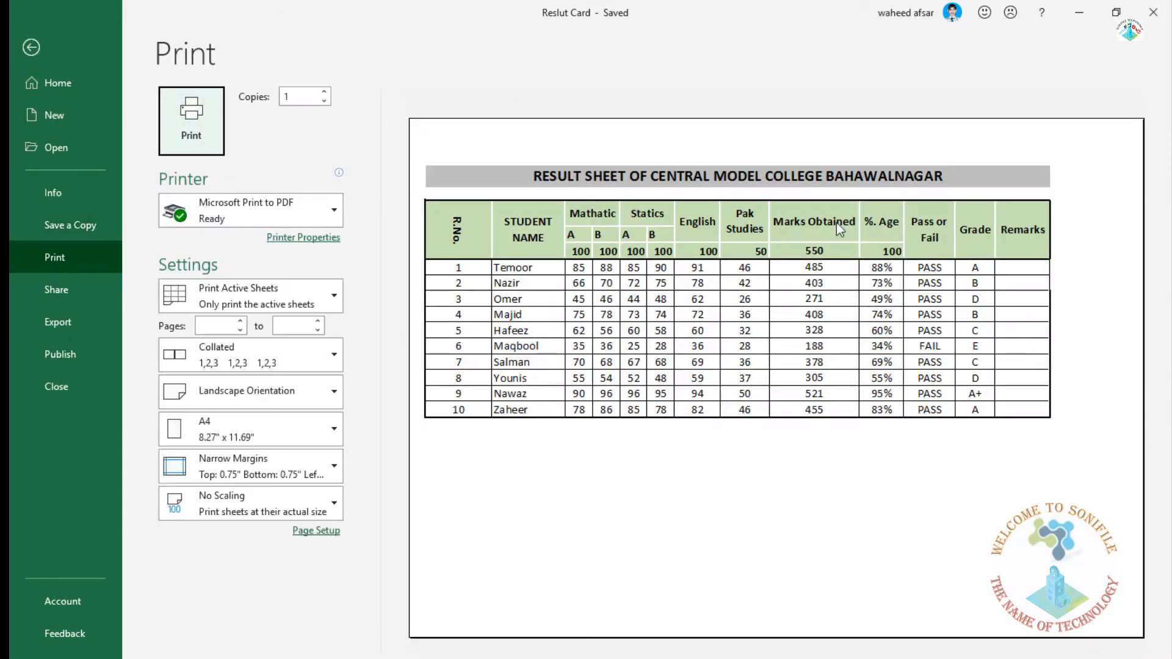
Leave the print preview and clear the result sheet's print area
{"action": "left_click", "coordinate": [31, 47]}
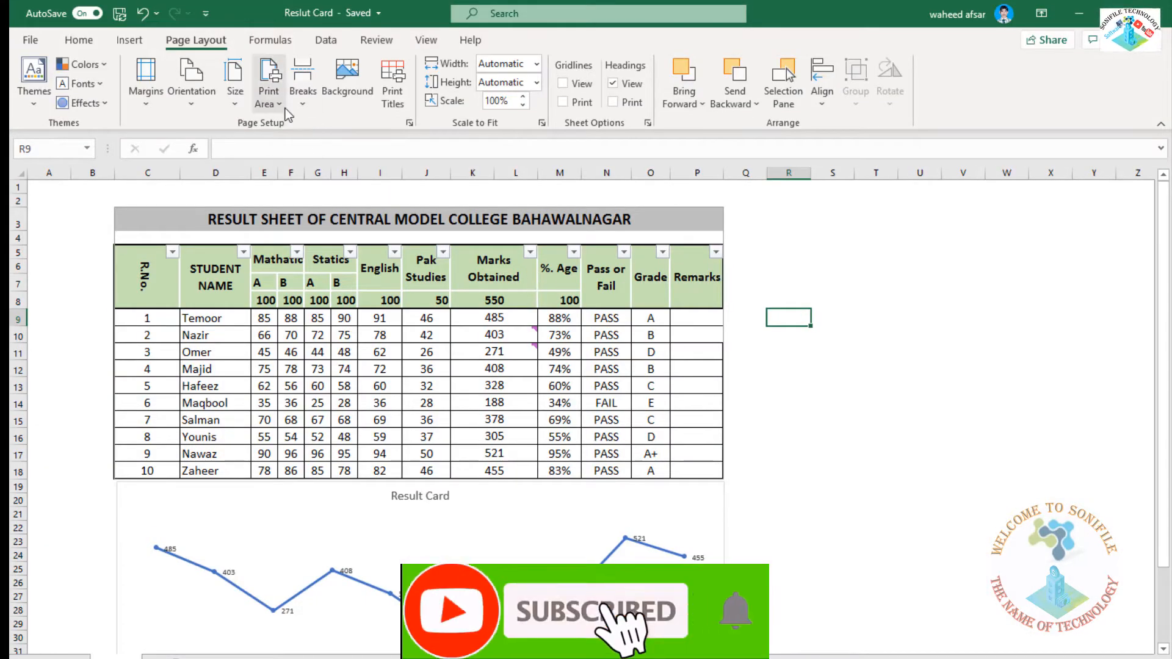
{"action": "left_click", "coordinate": [303, 83]}
{"action": "left_click", "coordinate": [268, 86]}
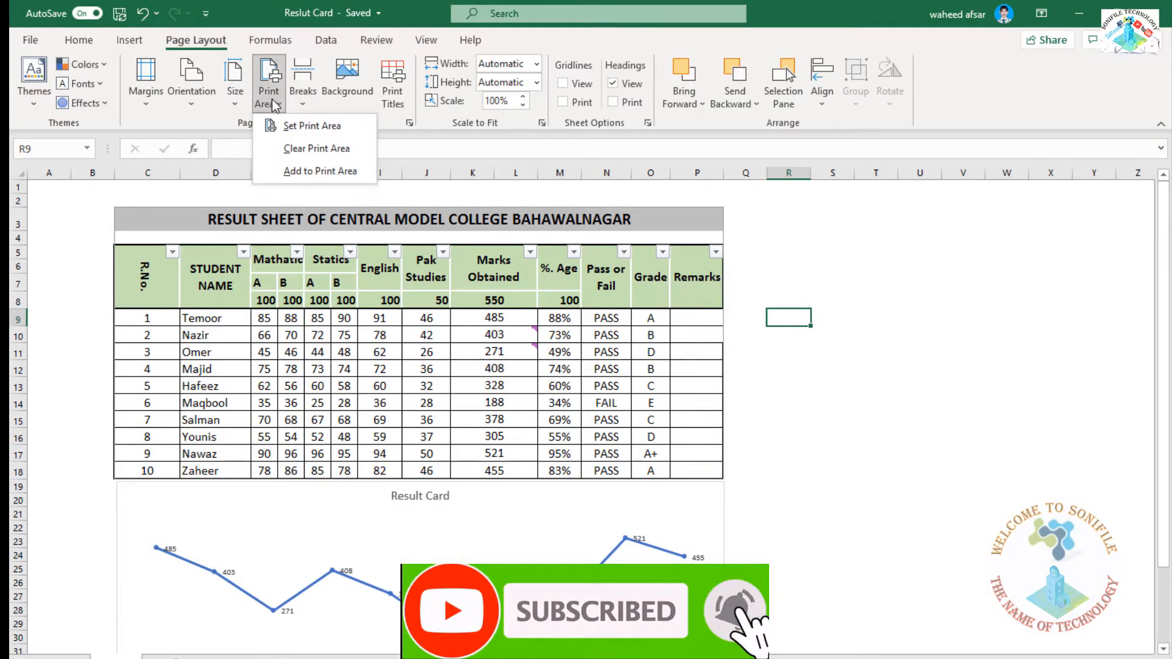
{"action": "left_click", "coordinate": [302, 149]}
Check the page break commands and the sheet background picture chooser without inserting an image
{"action": "left_click", "coordinate": [304, 102]}
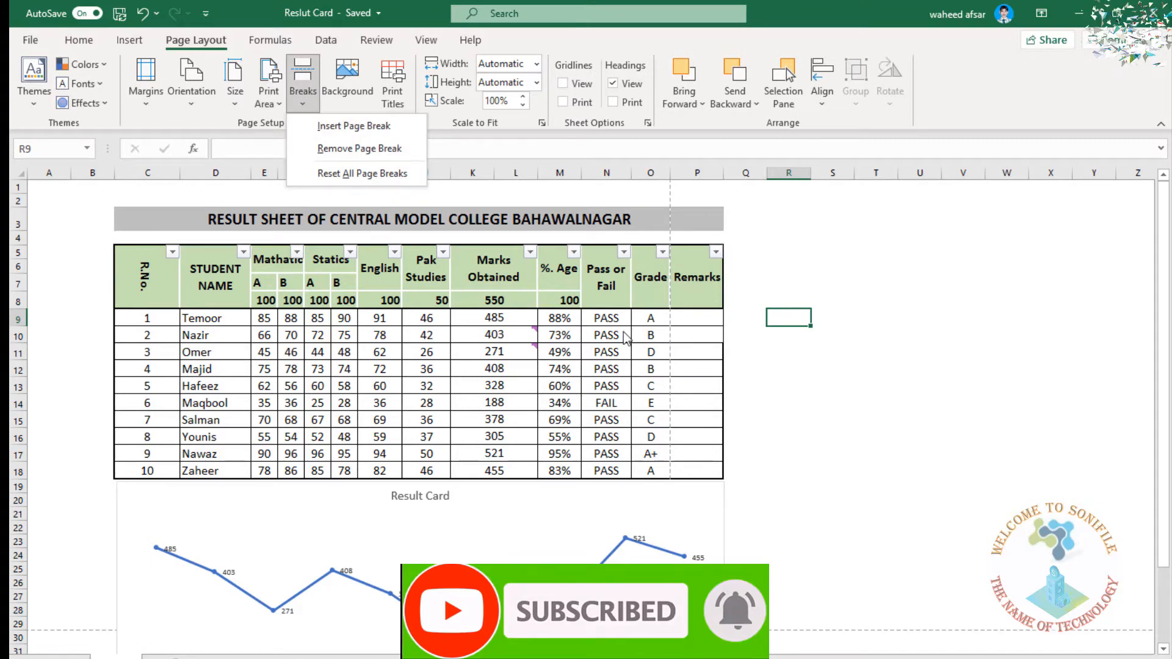
{"action": "left_click", "coordinate": [361, 153]}
{"action": "scroll", "coordinate": [644, 359], "scroll_direction": "down", "scroll_amount": 4}
{"action": "scroll", "coordinate": [653, 357], "scroll_direction": "up", "scroll_amount": 4}
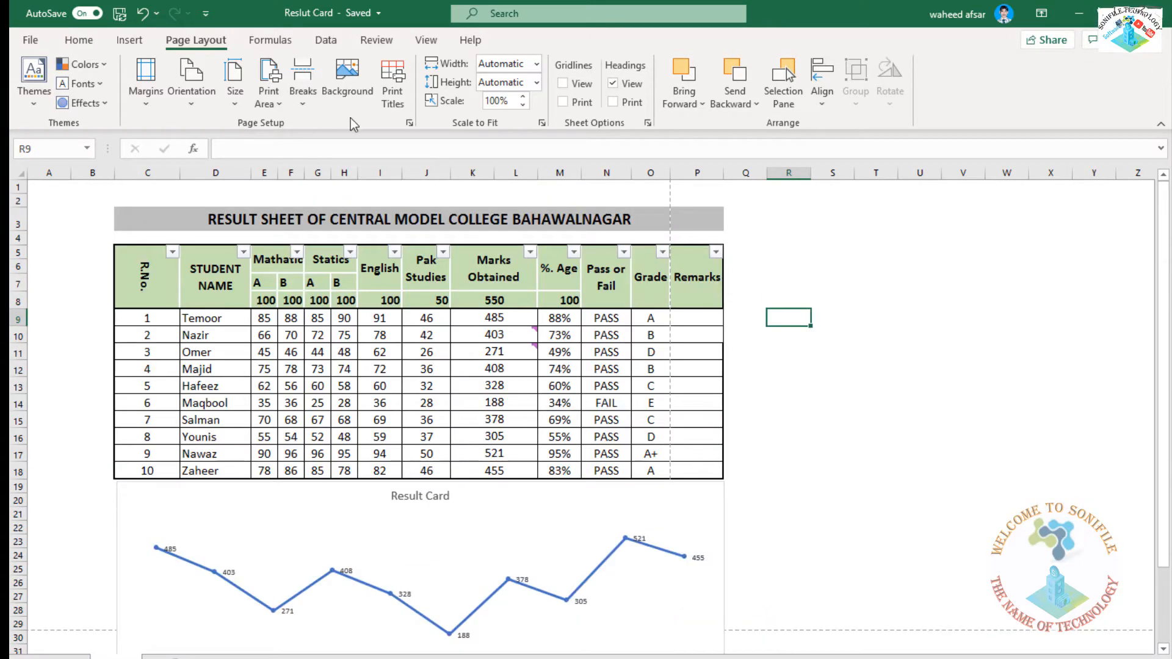
{"action": "left_click", "coordinate": [357, 101]}
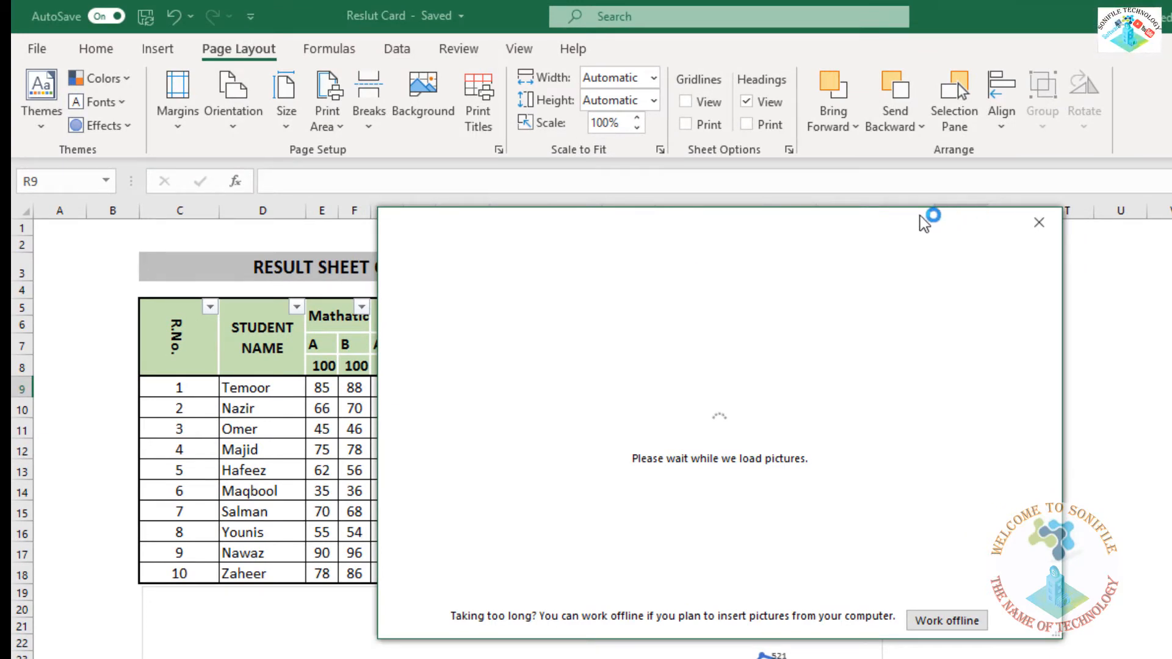
{"action": "left_click", "coordinate": [1039, 222]}
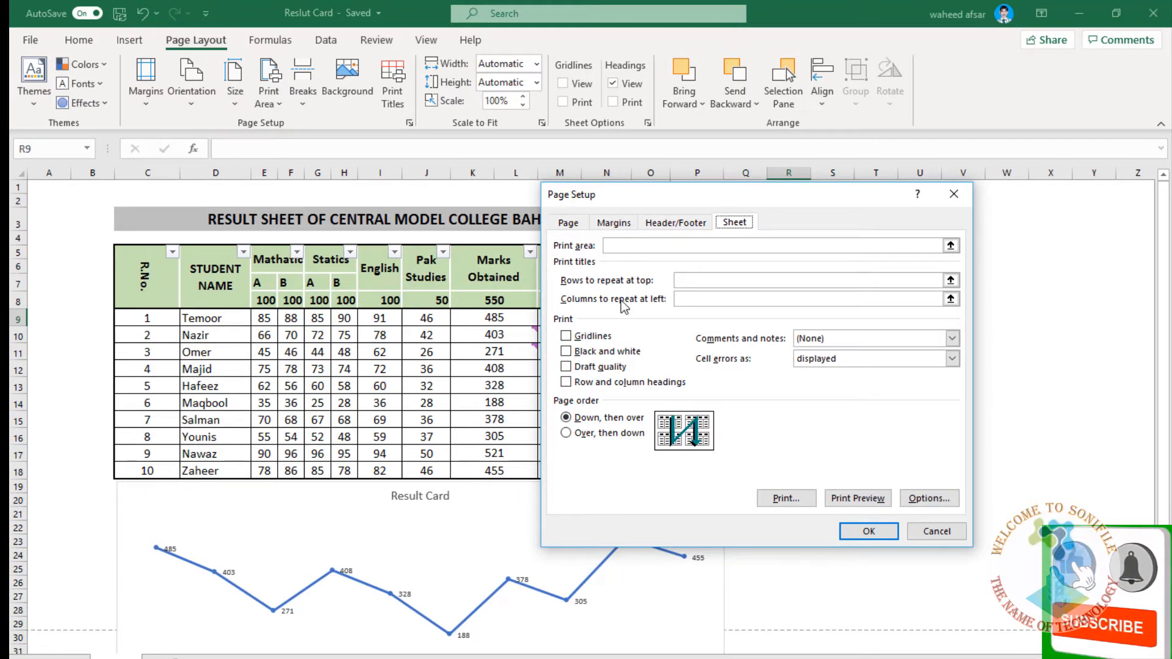
Set the table's header rows $5:$8 as the rows to repeat at the top of each printed page
{"action": "left_click", "coordinate": [951, 280]}
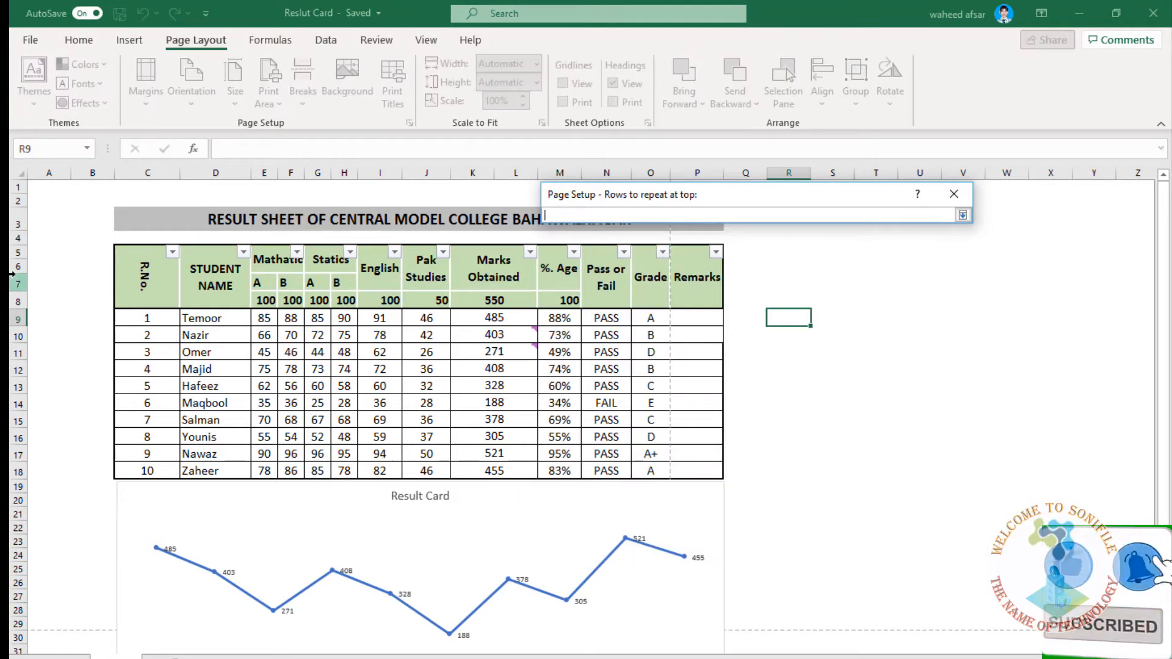
{"action": "left_click_drag", "start_coordinate": [15, 252], "coordinate": [16, 301]}
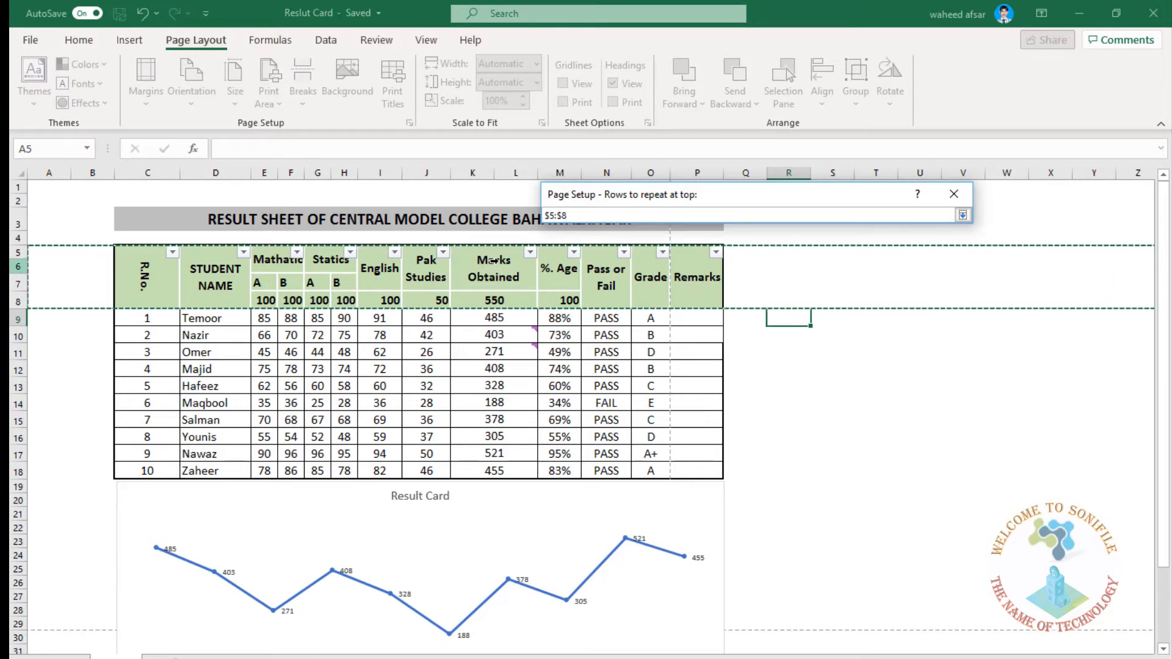
{"action": "key", "text": "Return"}
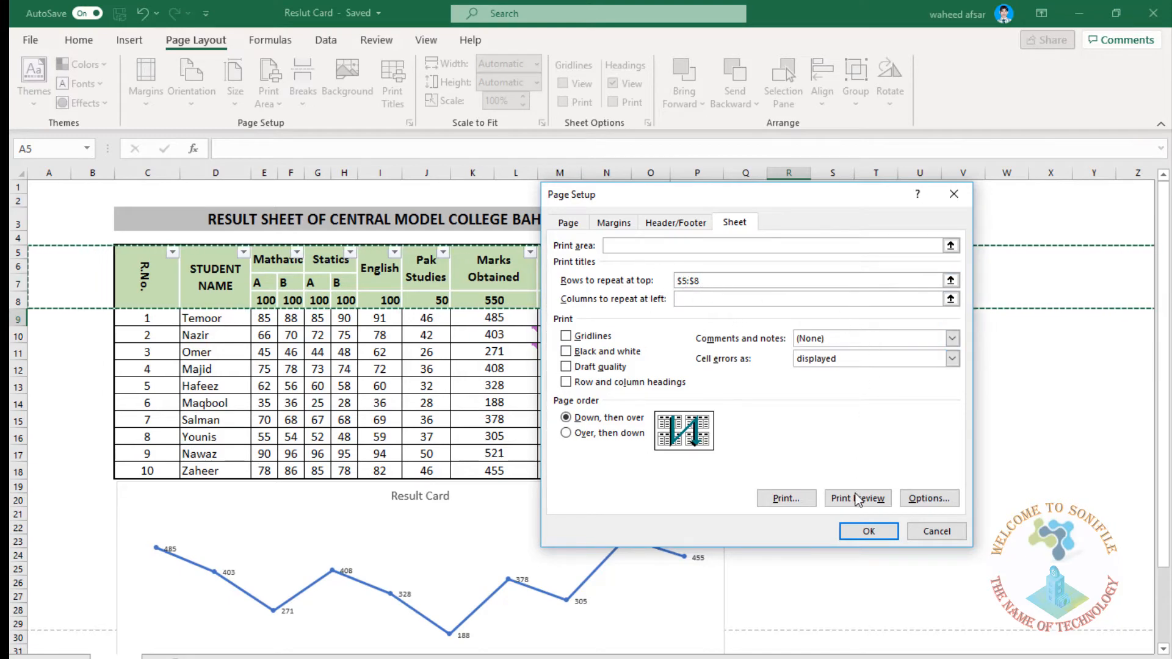
{"action": "left_click", "coordinate": [869, 531]}
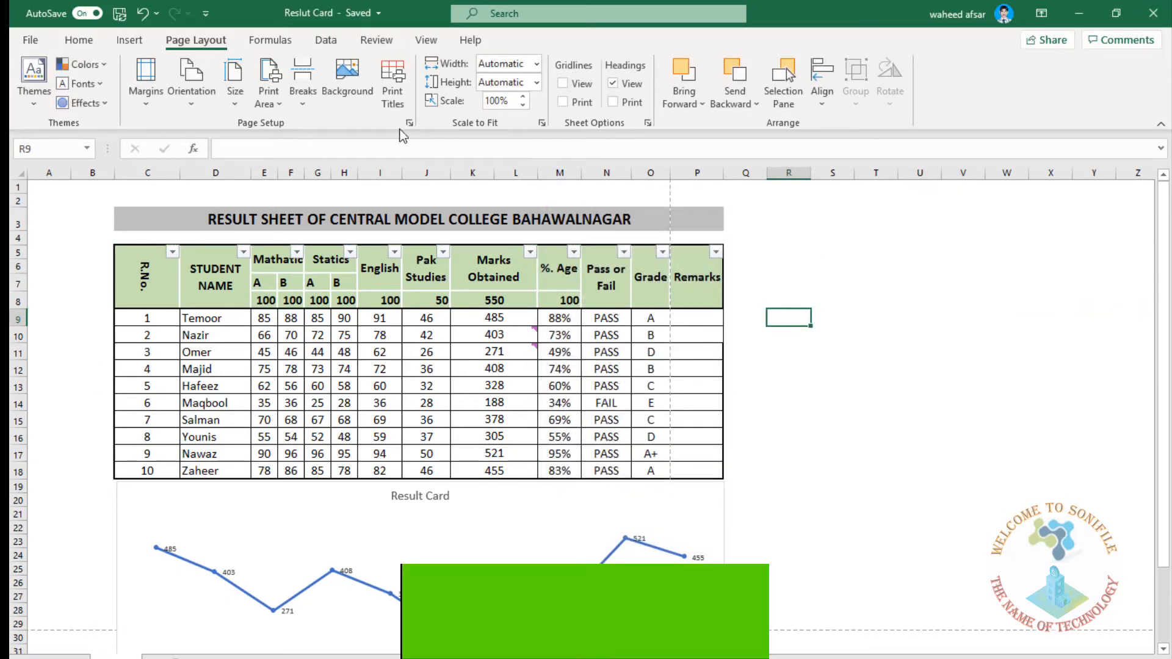
Review the print area and print title fields in the Page Setup sheet settings, discarding any changes
{"action": "left_click", "coordinate": [405, 101]}
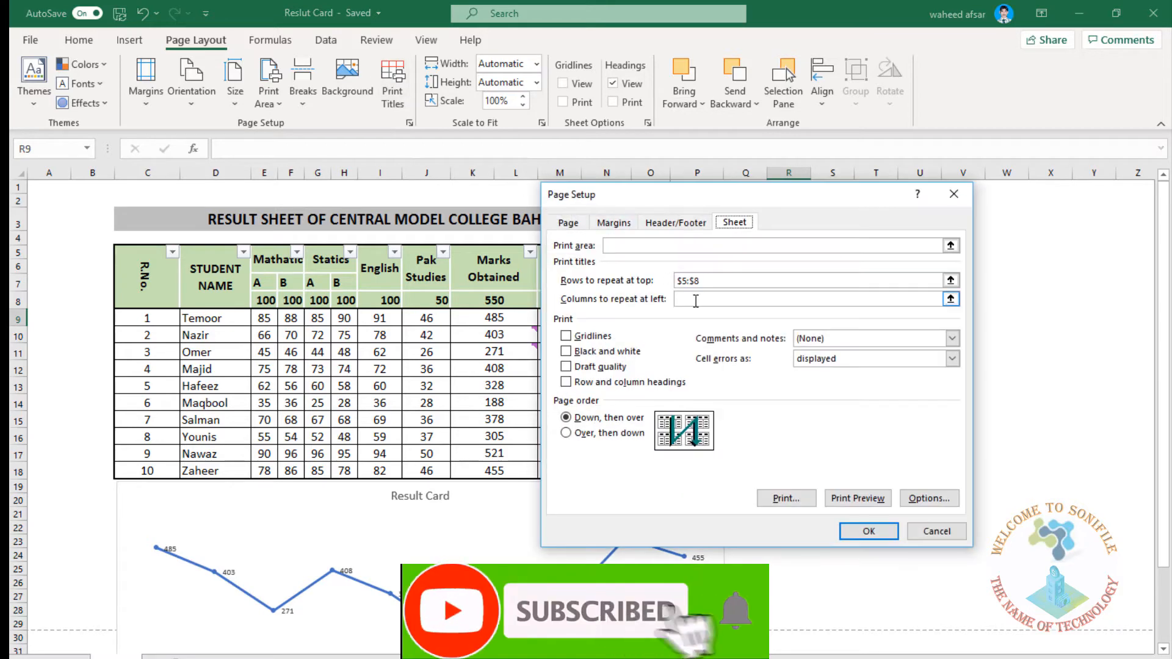
{"action": "left_click", "coordinate": [632, 248]}
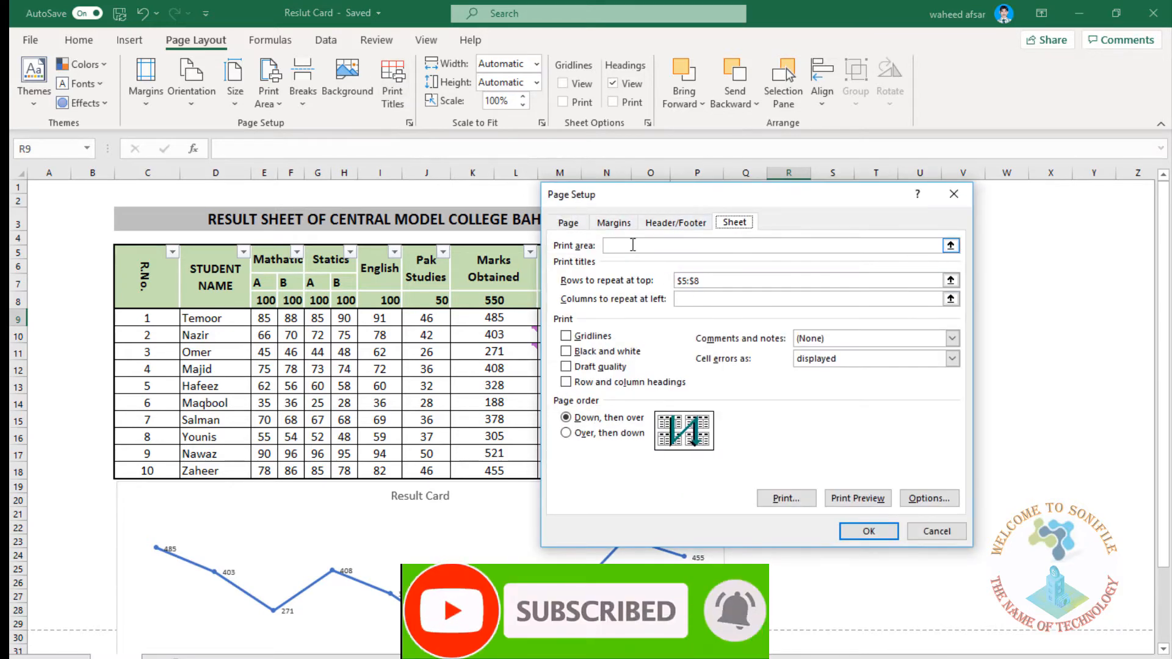
{"action": "left_click", "coordinate": [628, 245]}
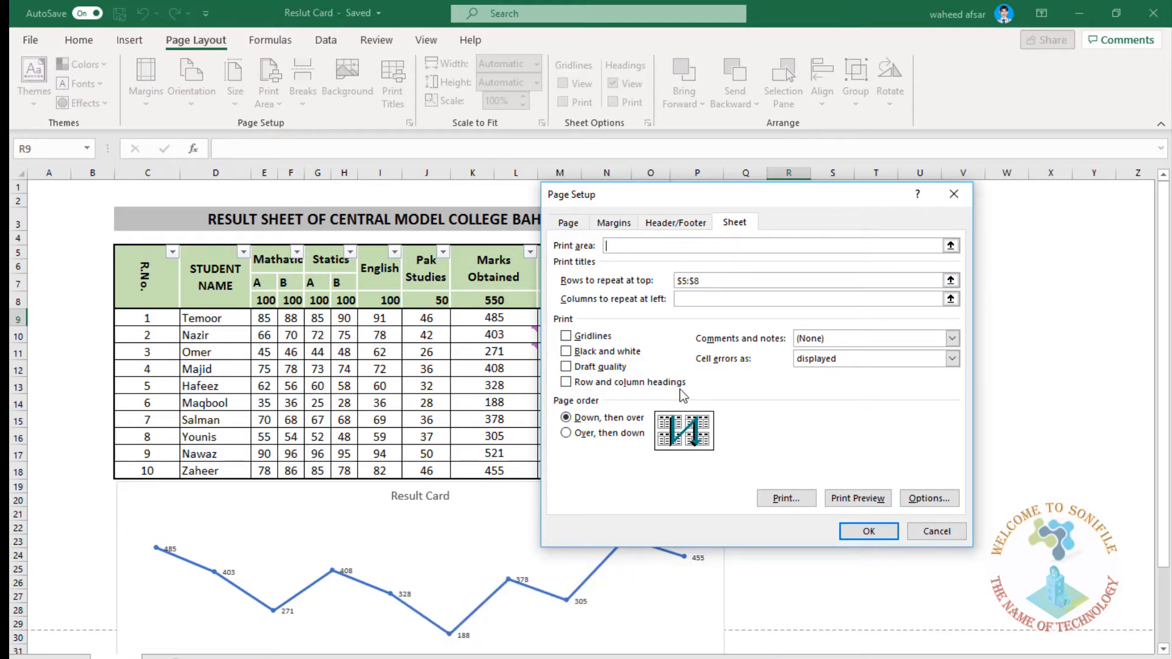
{"action": "left_click", "coordinate": [924, 537]}
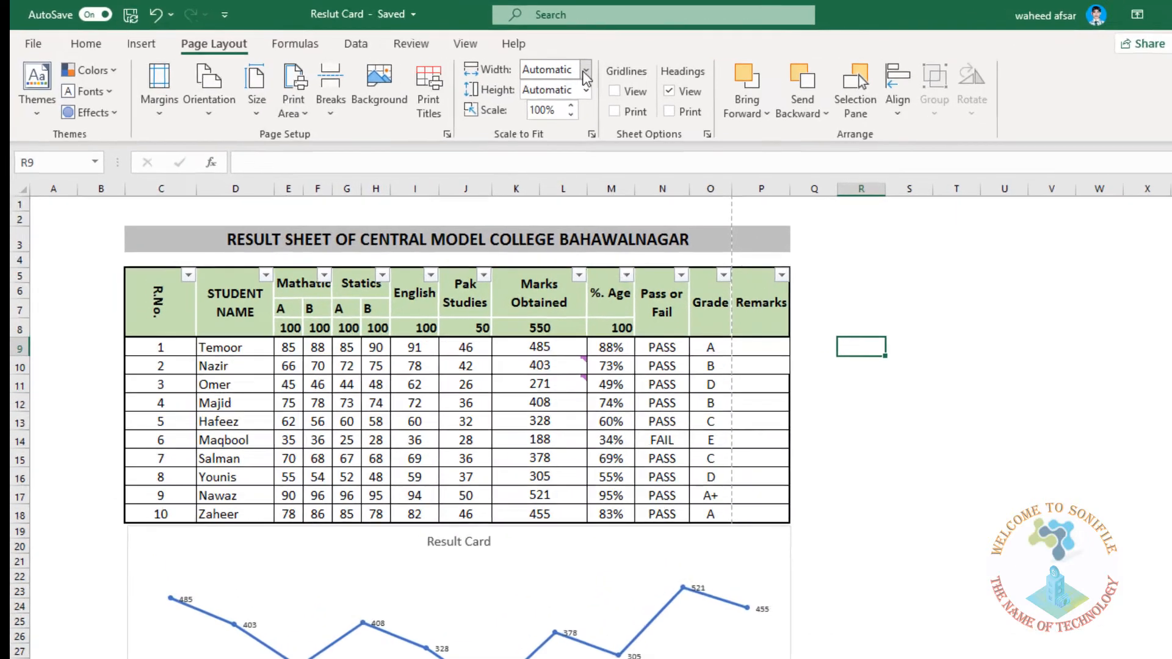
Check the Width and Height choices for scaling to fit, keeping both at Automatic
{"action": "left_click", "coordinate": [537, 64]}
{"action": "left_click", "coordinate": [537, 64]}
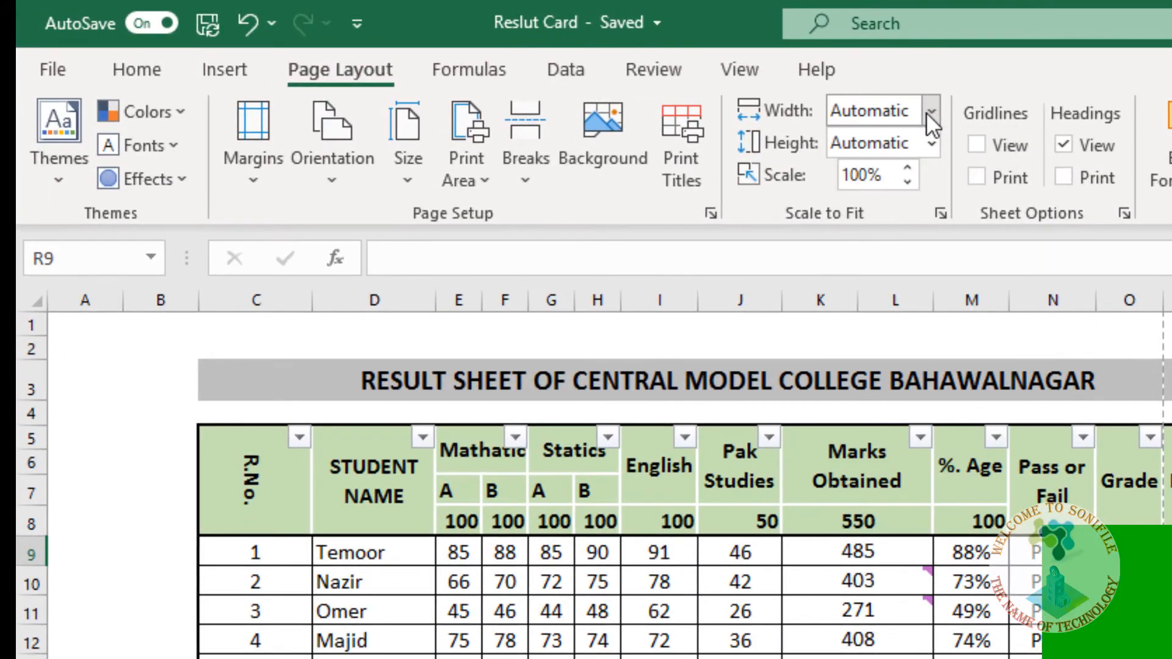
{"action": "left_click", "coordinate": [935, 143]}
{"action": "left_click", "coordinate": [935, 143]}
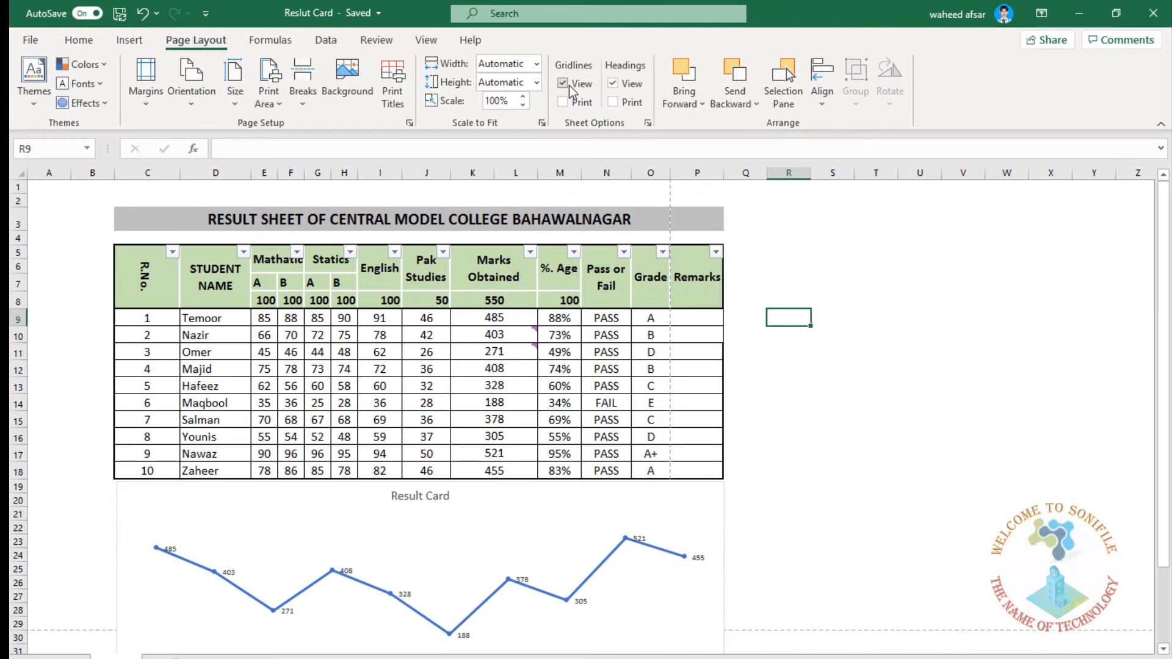
Try the view and print options for gridlines and the view option for headings, restoring the original settings
{"action": "left_click", "coordinate": [984, 144]}
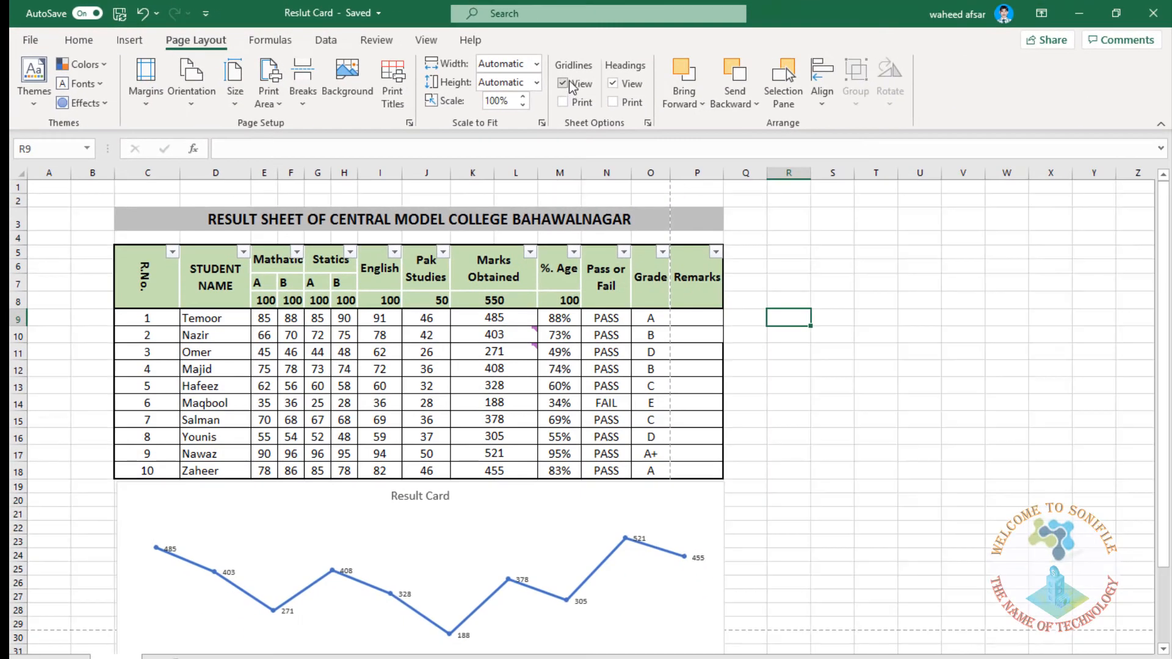
{"action": "left_click", "coordinate": [847, 256]}
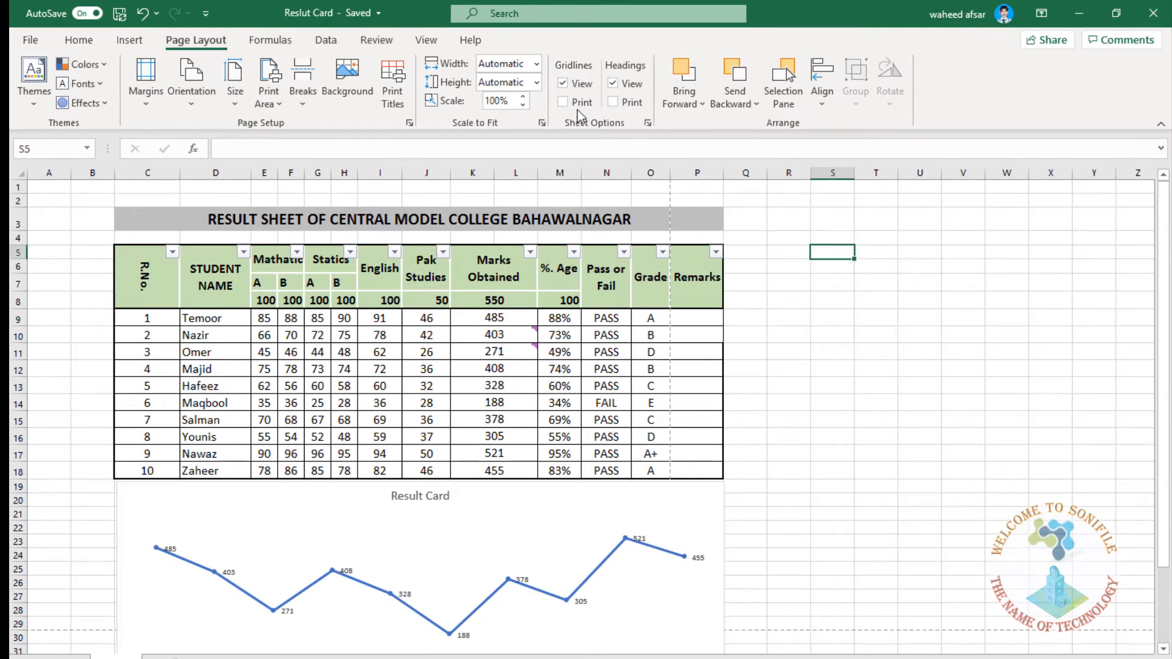
{"action": "left_click", "coordinate": [576, 89]}
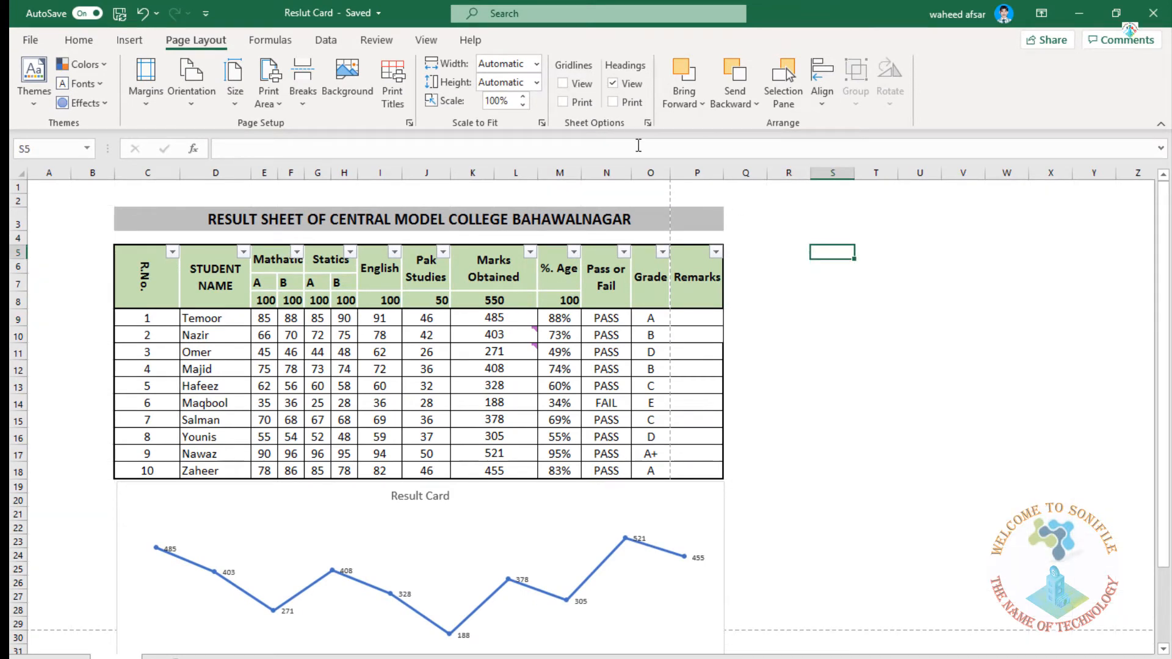
{"action": "left_click", "coordinate": [583, 103]}
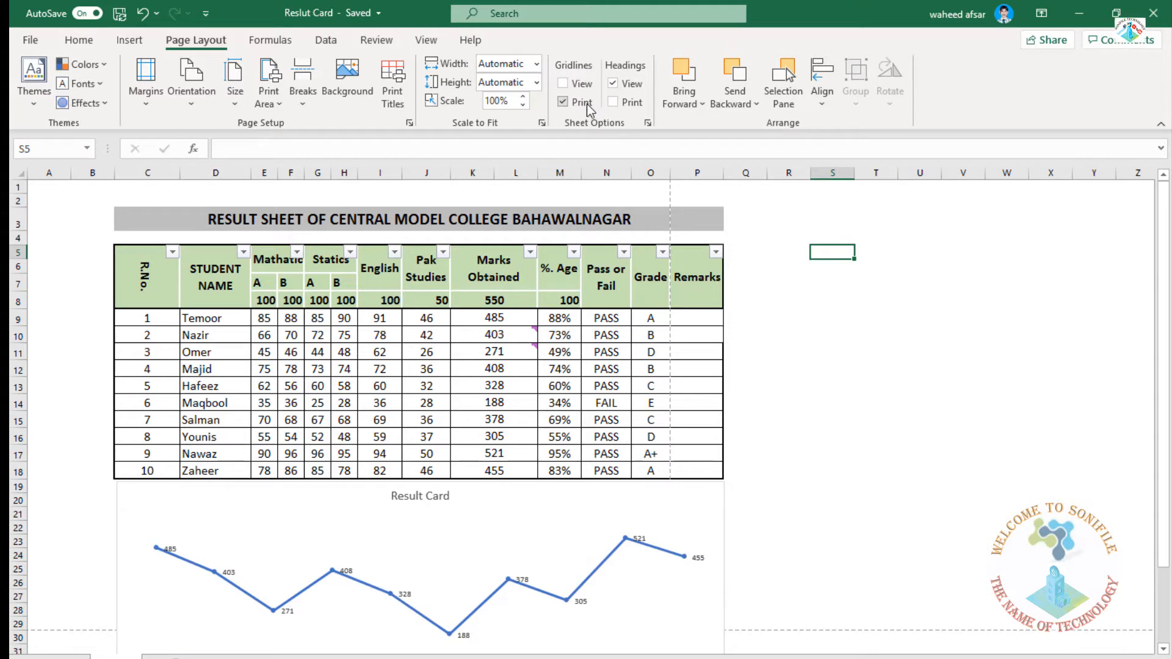
{"action": "left_click", "coordinate": [629, 85]}
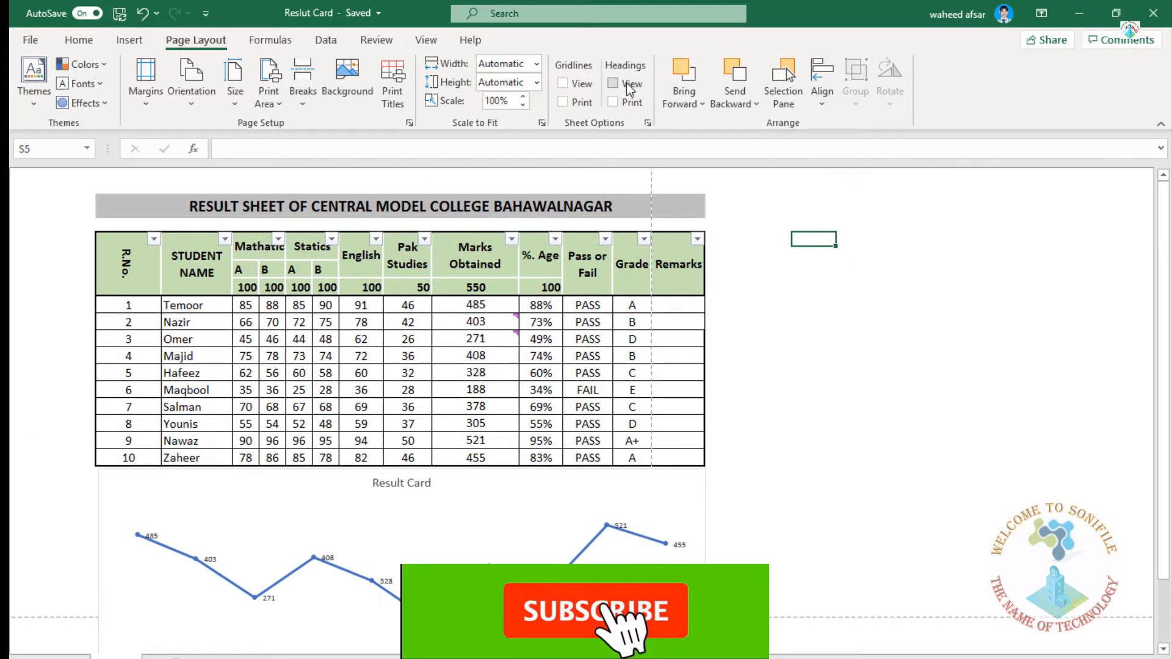
{"action": "left_click", "coordinate": [629, 85]}
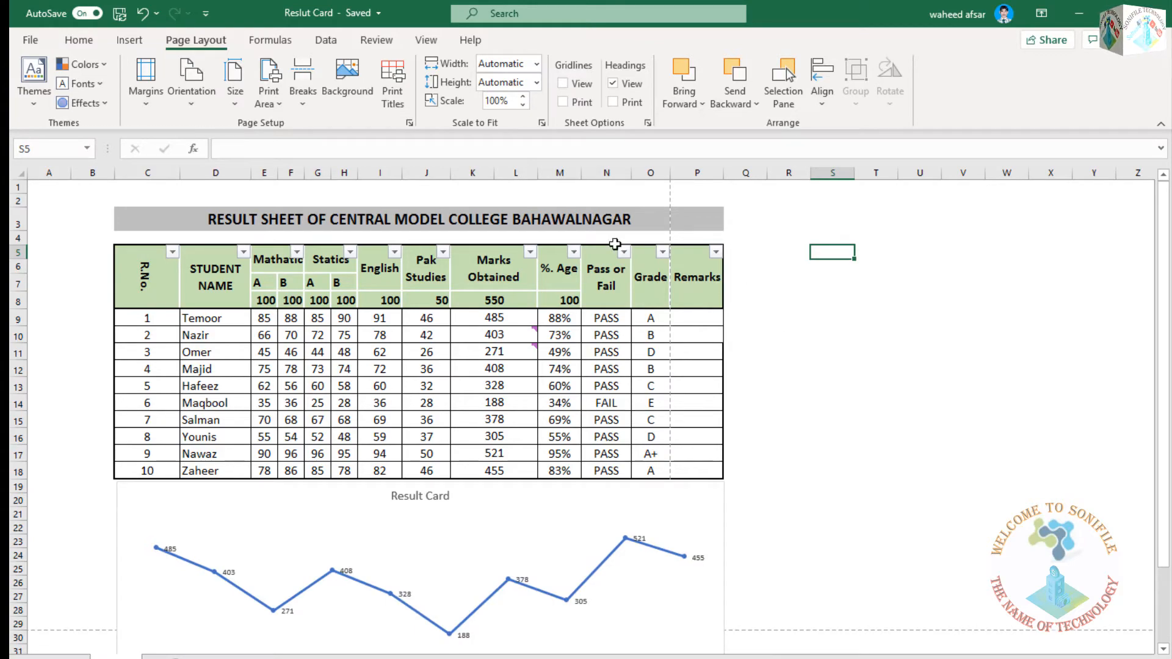
Look through the Bring Forward, Send Backward and Align options for arranging objects without applying any
{"action": "left_click", "coordinate": [701, 103]}
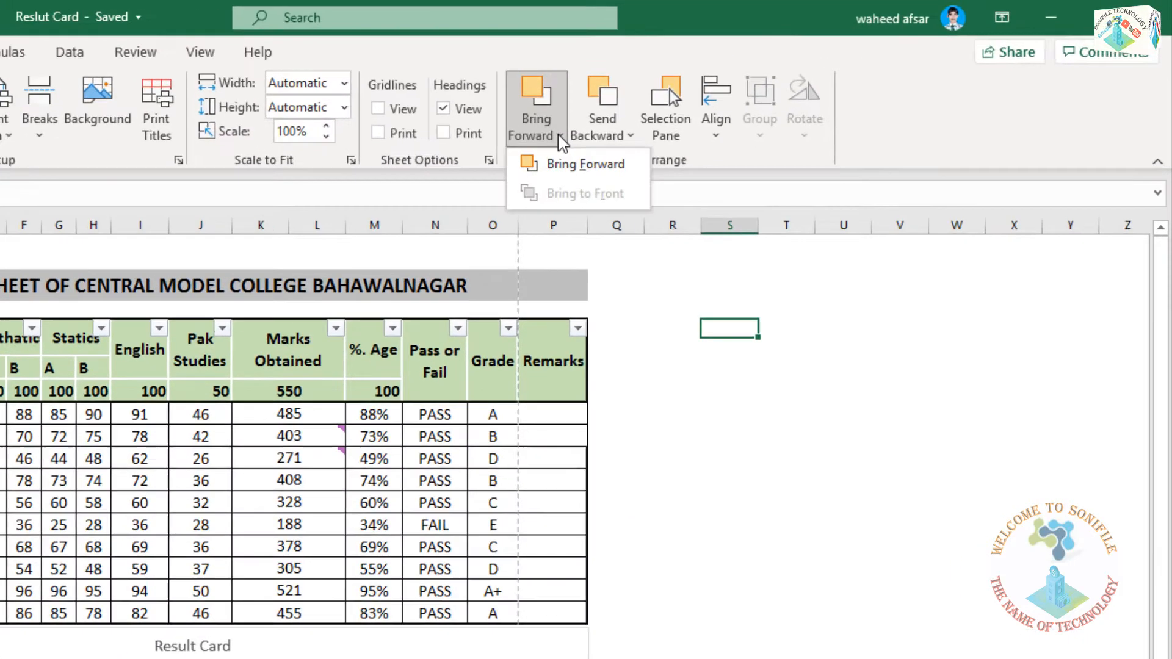
{"action": "left_click", "coordinate": [735, 105]}
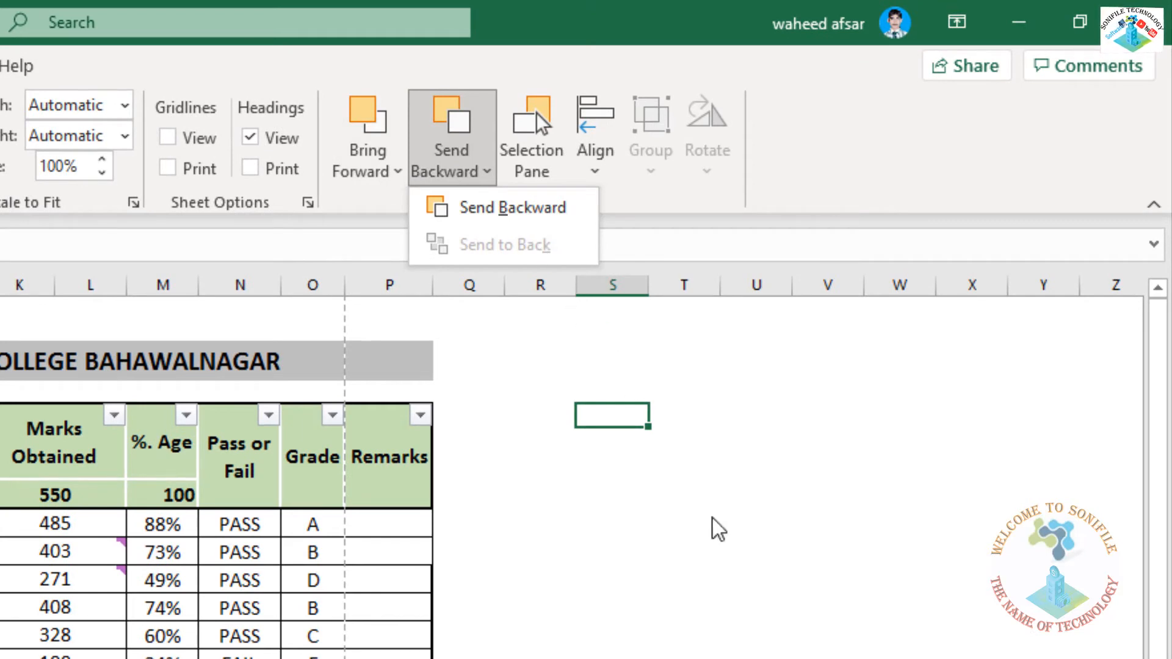
{"action": "left_click", "coordinate": [709, 535]}
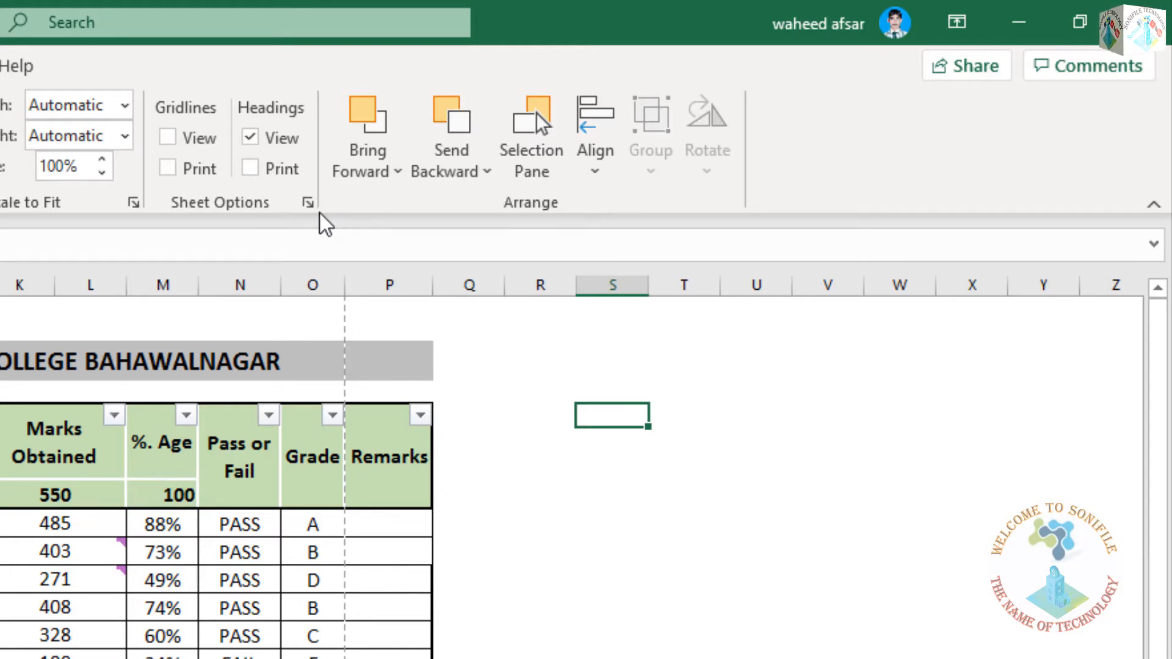
{"action": "left_click", "coordinate": [600, 192]}
{"action": "left_click", "coordinate": [613, 415]}
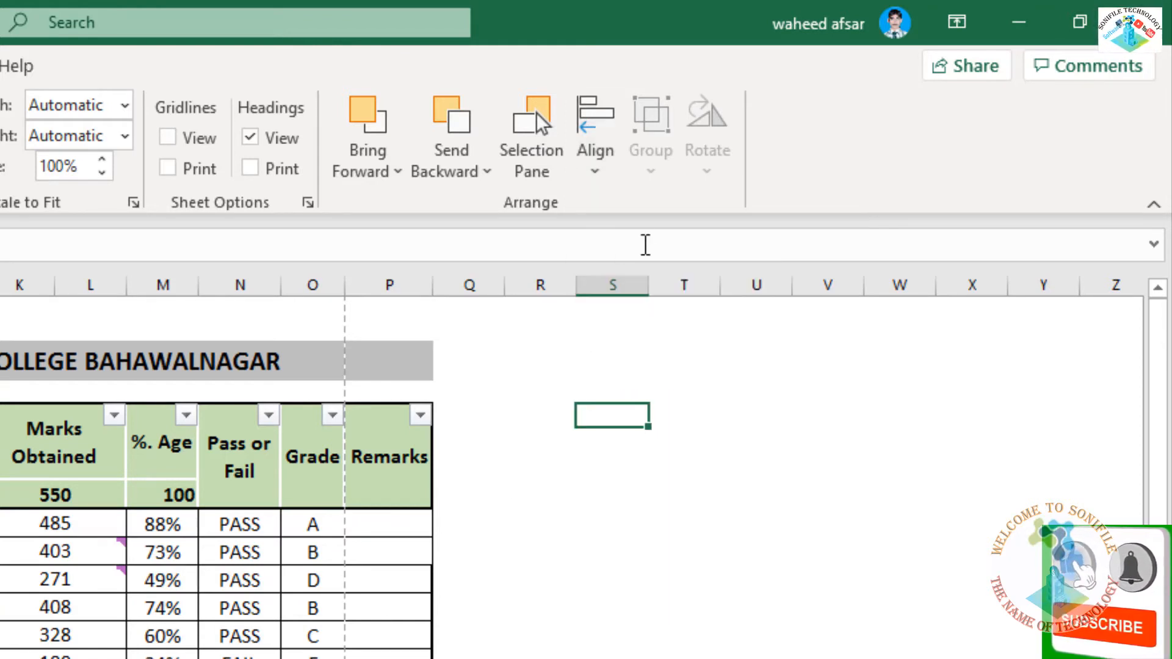
{"action": "left_click", "coordinate": [795, 599]}
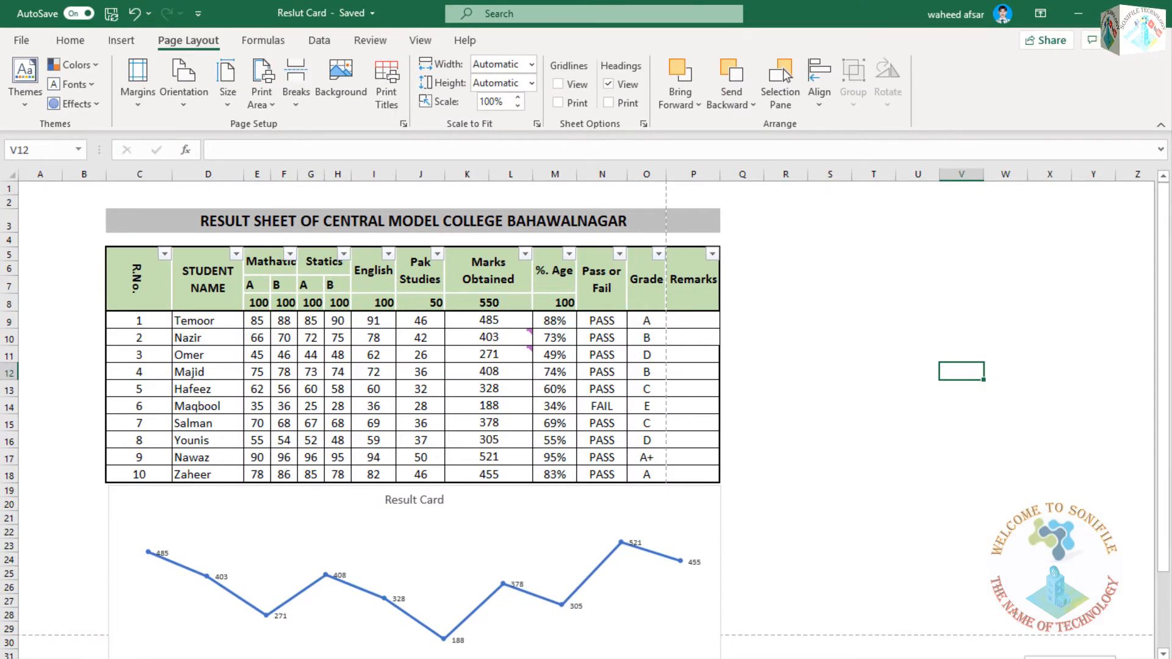
Switch the result sheet to Page Break Preview and clear the print area again
{"action": "left_click", "coordinate": [1027, 658]}
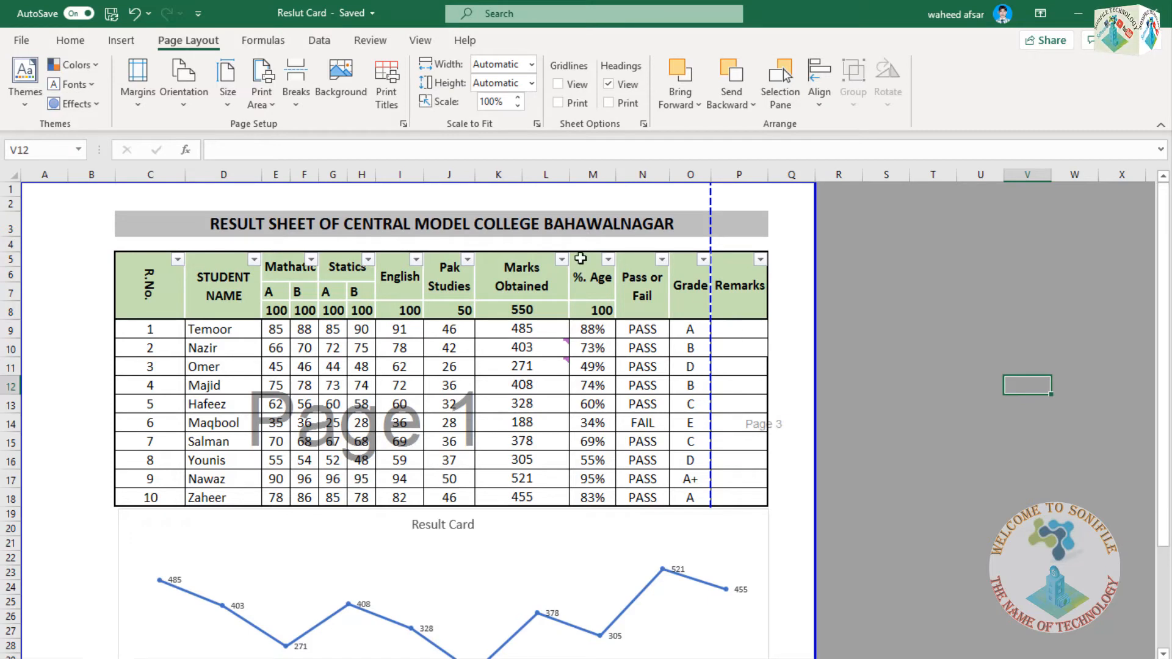
{"action": "left_click", "coordinate": [261, 97]}
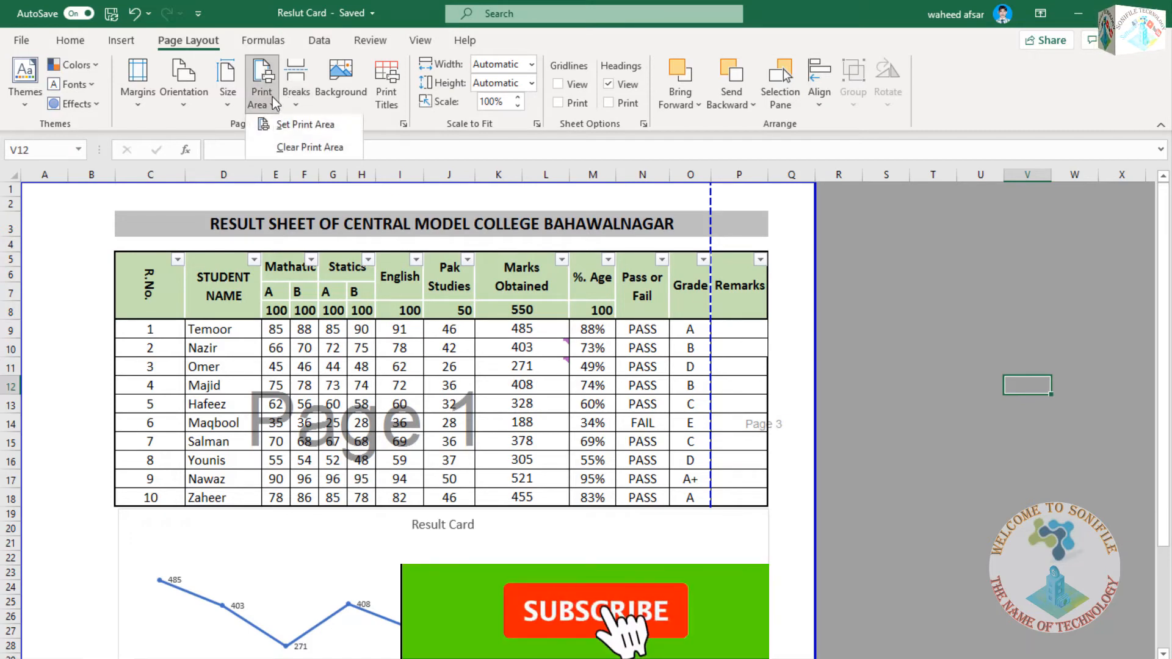
{"action": "left_click", "coordinate": [302, 149]}
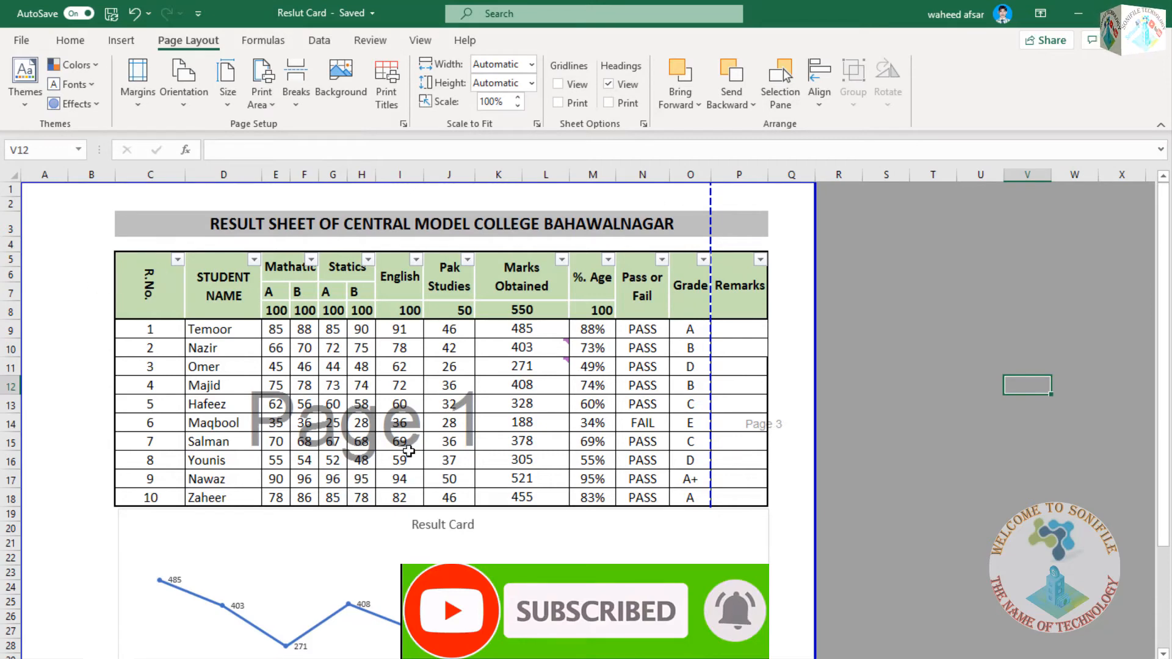
{"action": "scroll", "coordinate": [380, 474], "scroll_direction": "down", "scroll_amount": 6}
{"action": "scroll", "coordinate": [380, 474], "scroll_direction": "up", "scroll_amount": 6}
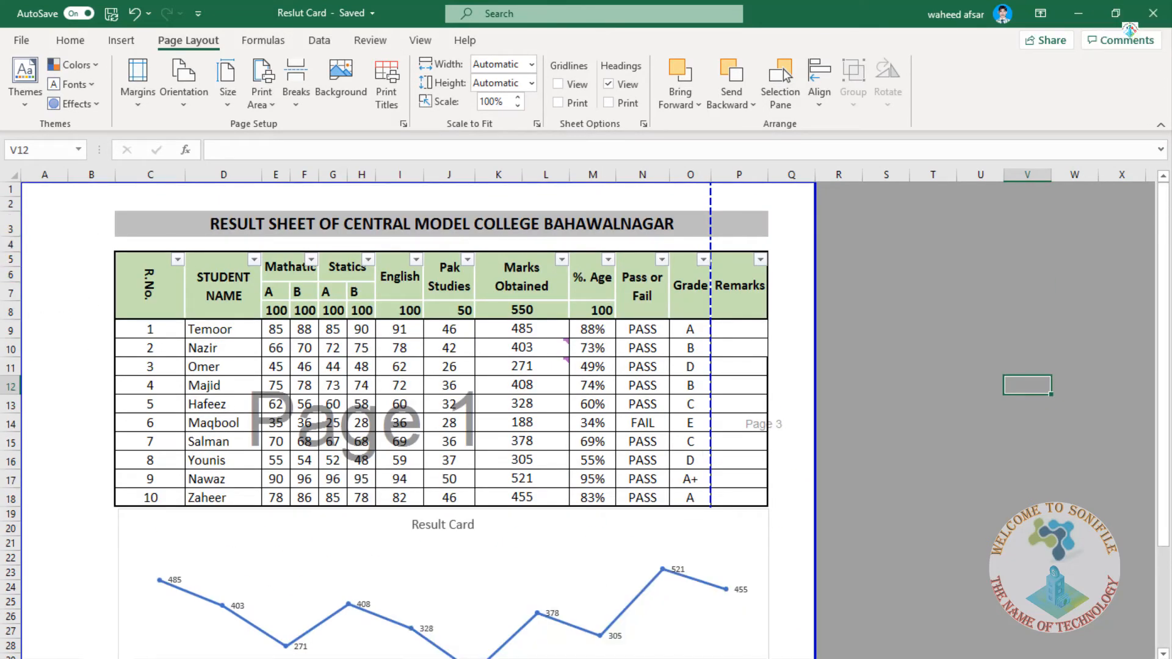
{"action": "scroll", "coordinate": [44, 295], "scroll_direction": "down", "scroll_amount": 3}
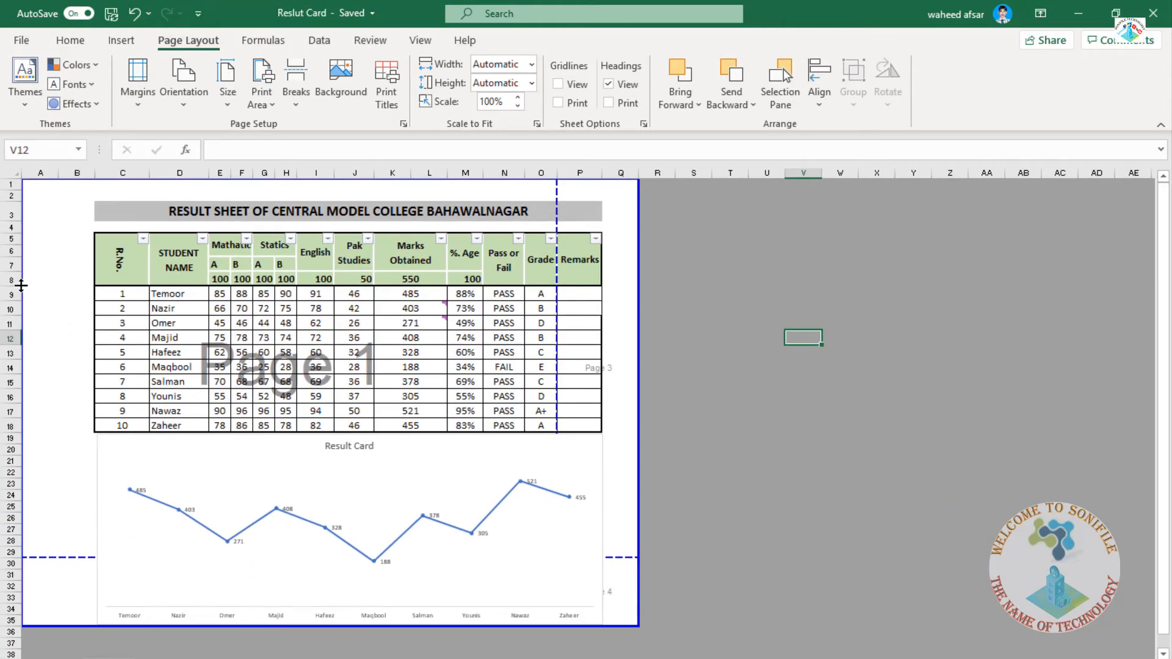
Move the page boundaries to start at column C and row 3, and move the horizontal break down to fit table and chart on one page
{"action": "left_click_drag", "start_coordinate": [22, 286], "coordinate": [109, 303]}
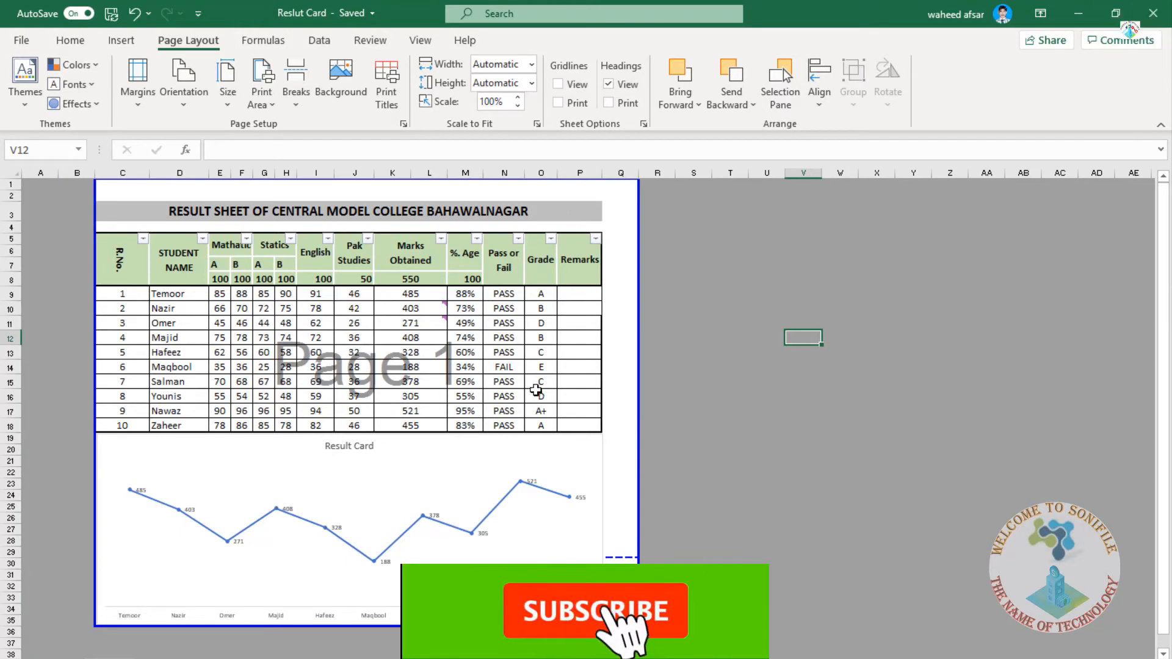
{"action": "left_click_drag", "start_coordinate": [620, 556], "coordinate": [620, 615]}
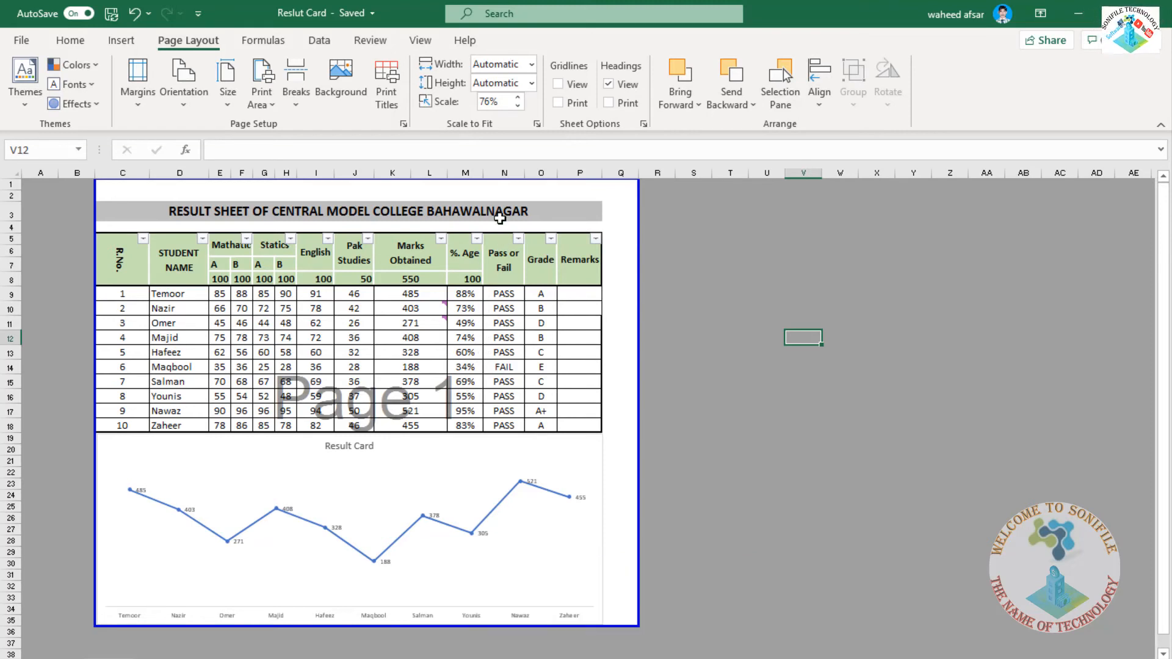
{"action": "left_click_drag", "start_coordinate": [500, 179], "coordinate": [506, 203]}
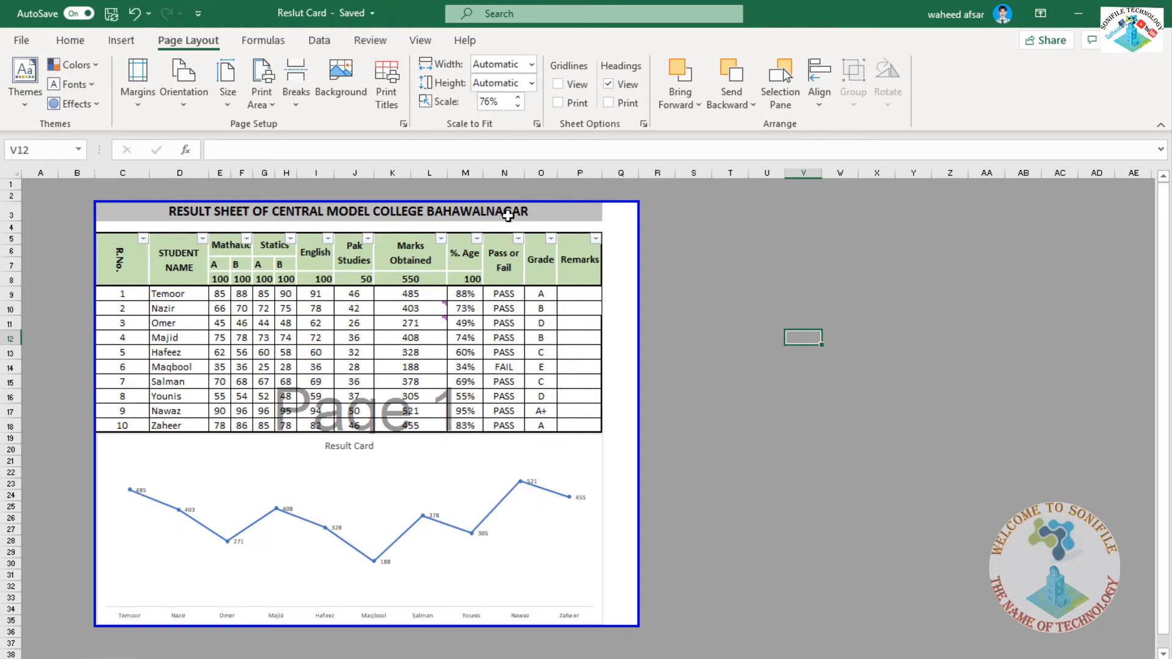
Open the print preview of the result sheet, set the scaling to 100% of normal size and check the resulting pages
{"action": "key", "text": "ctrl+p"}
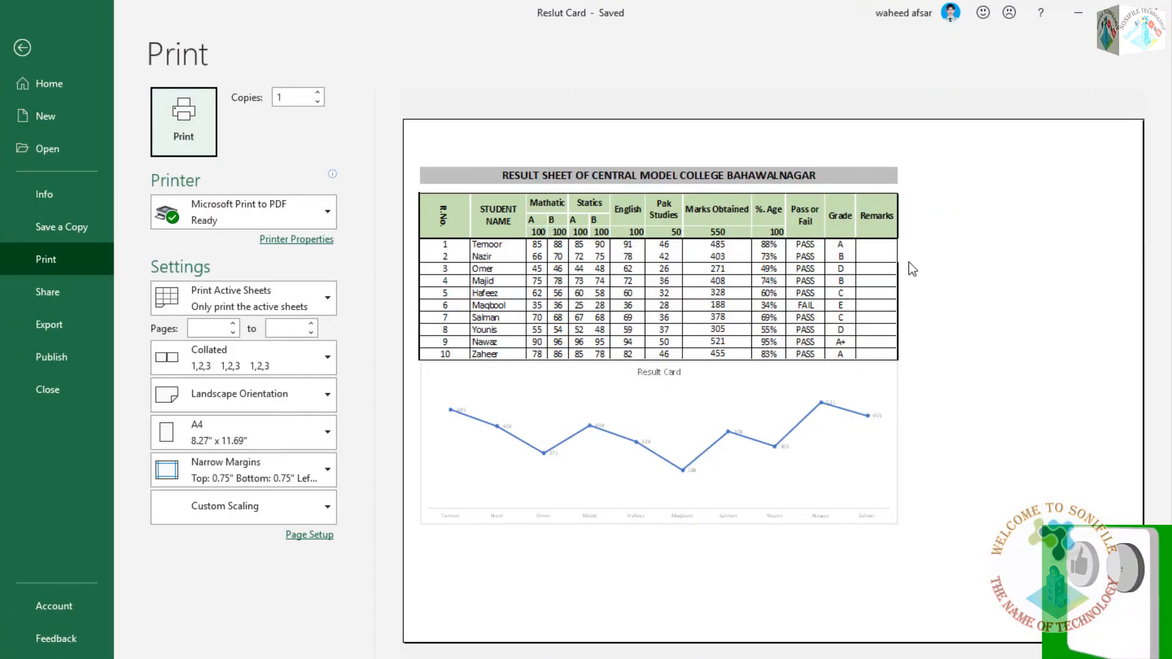
{"action": "left_click", "coordinate": [1142, 249]}
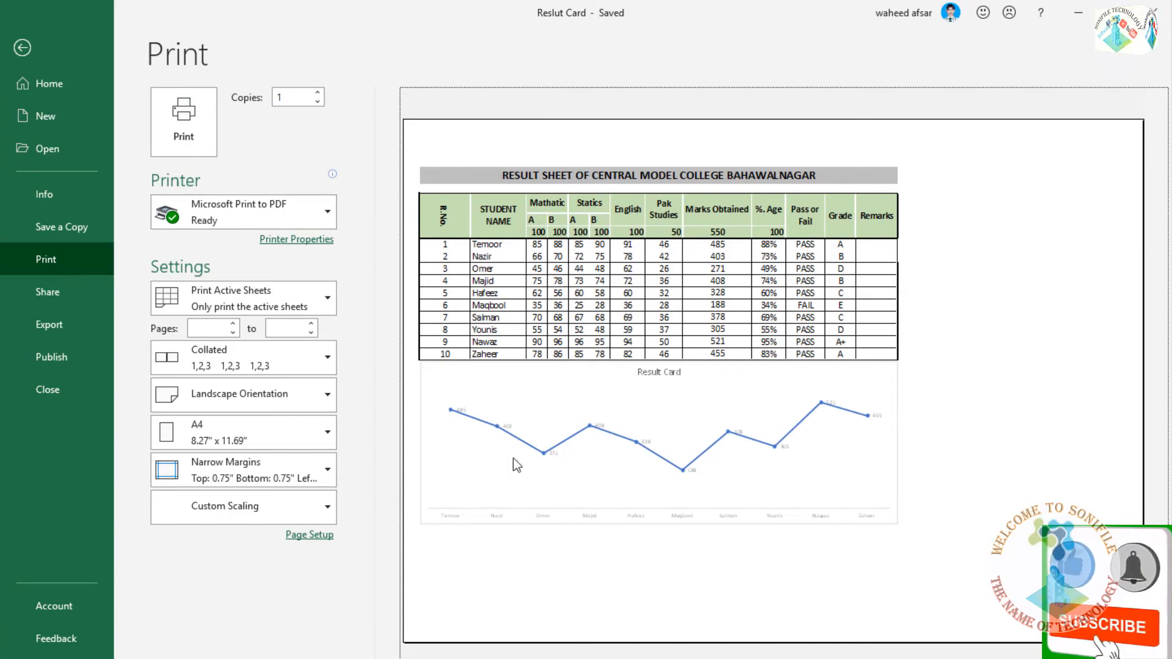
{"action": "left_click", "coordinate": [315, 536]}
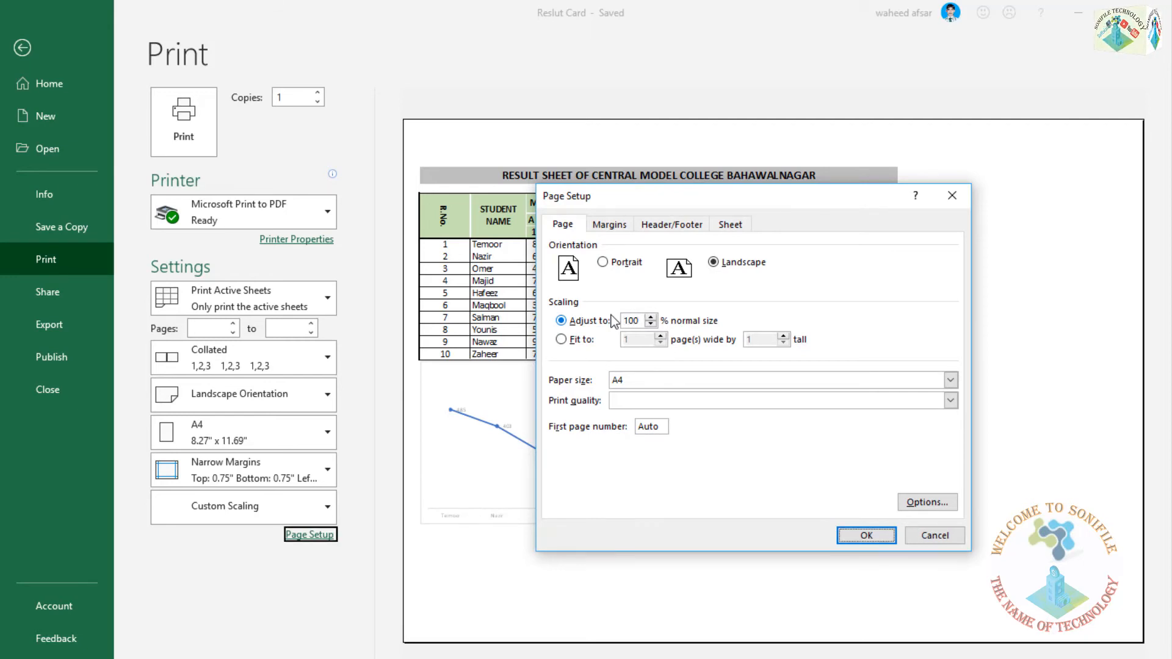
{"action": "key", "text": "Return"}
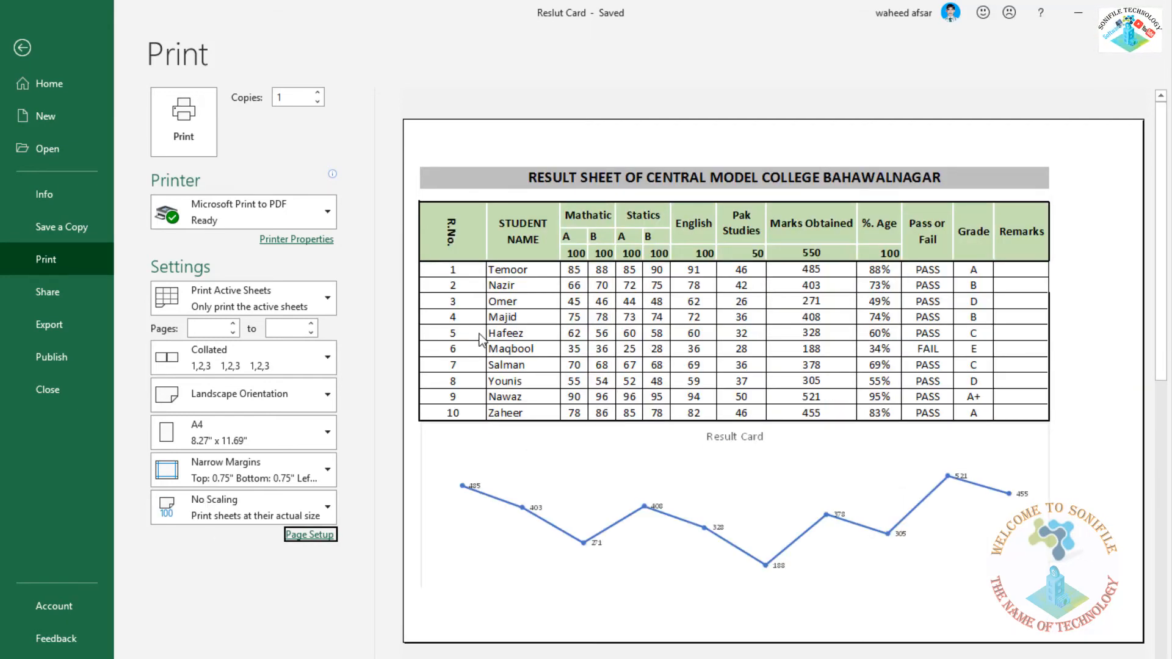
{"action": "scroll", "coordinate": [773, 379], "scroll_direction": "down", "scroll_amount": 1}
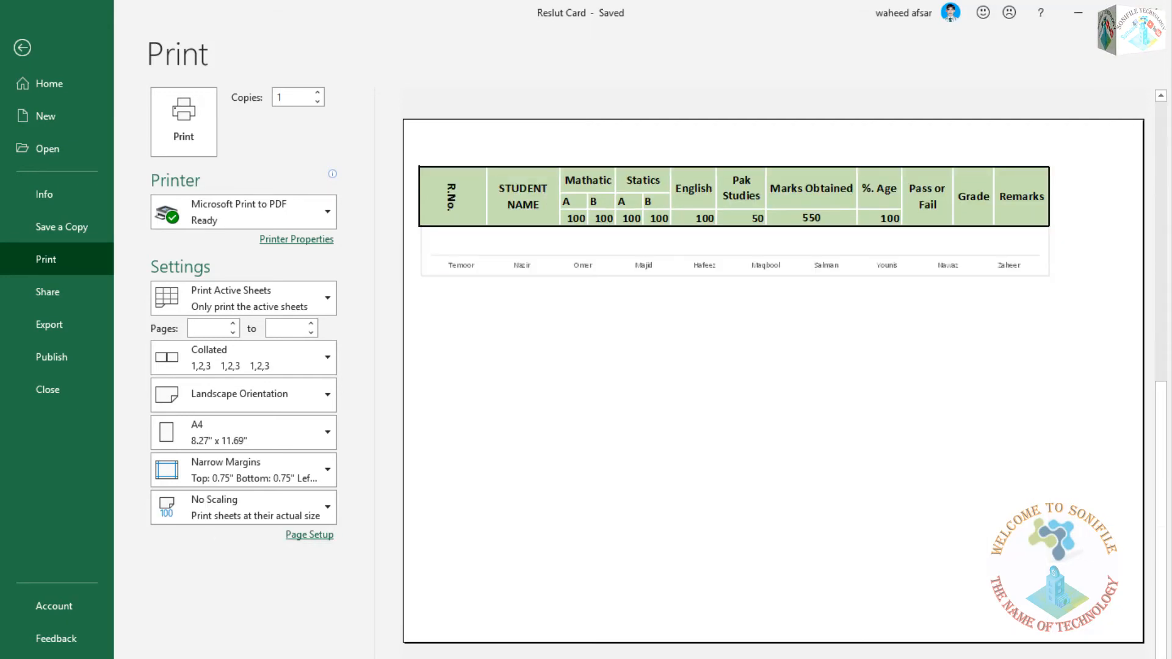
{"action": "left_click", "coordinate": [423, 193]}
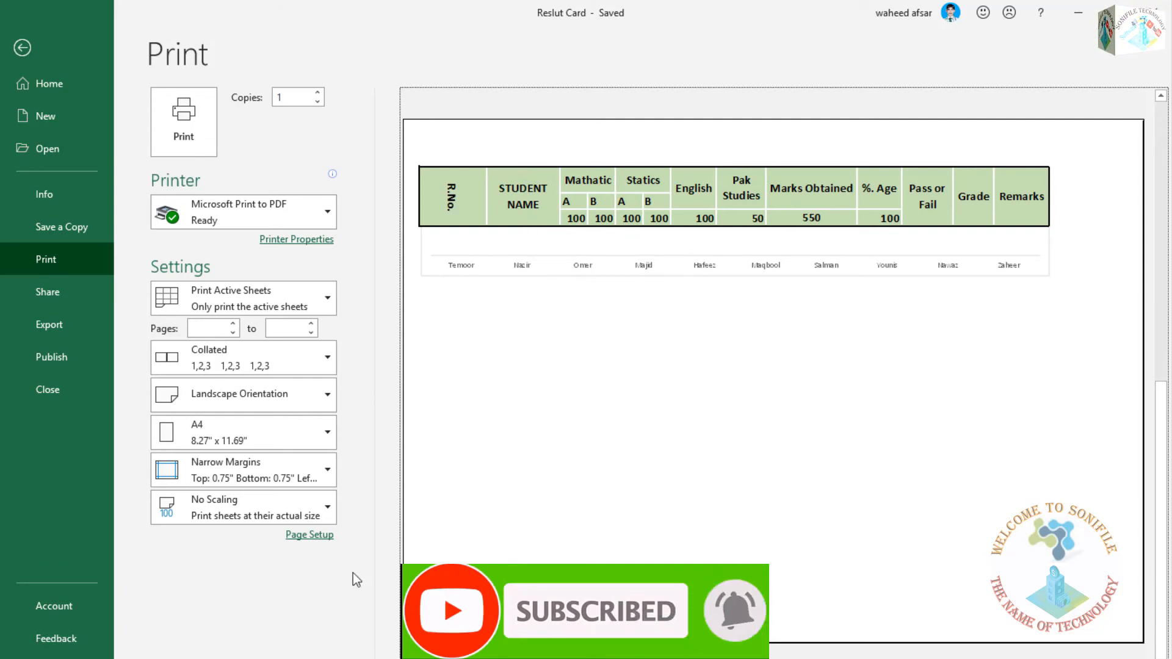
Reduce the top and bottom page margins to 0.25 in the page setup
{"action": "left_click", "coordinate": [309, 535]}
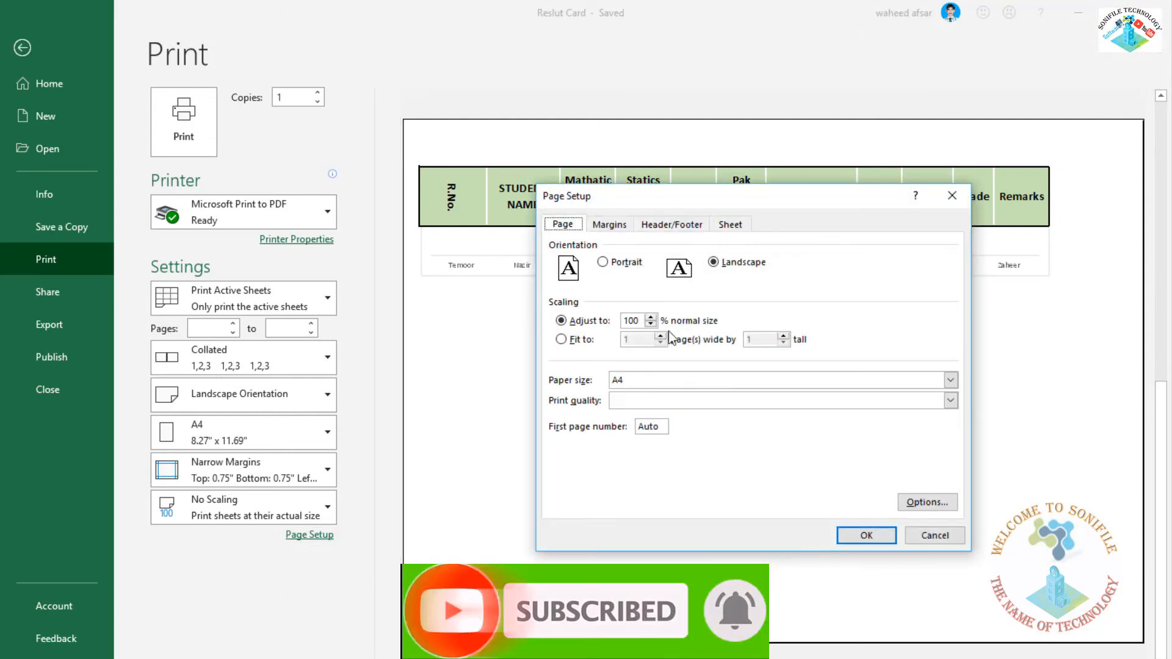
{"action": "left_click", "coordinate": [629, 224]}
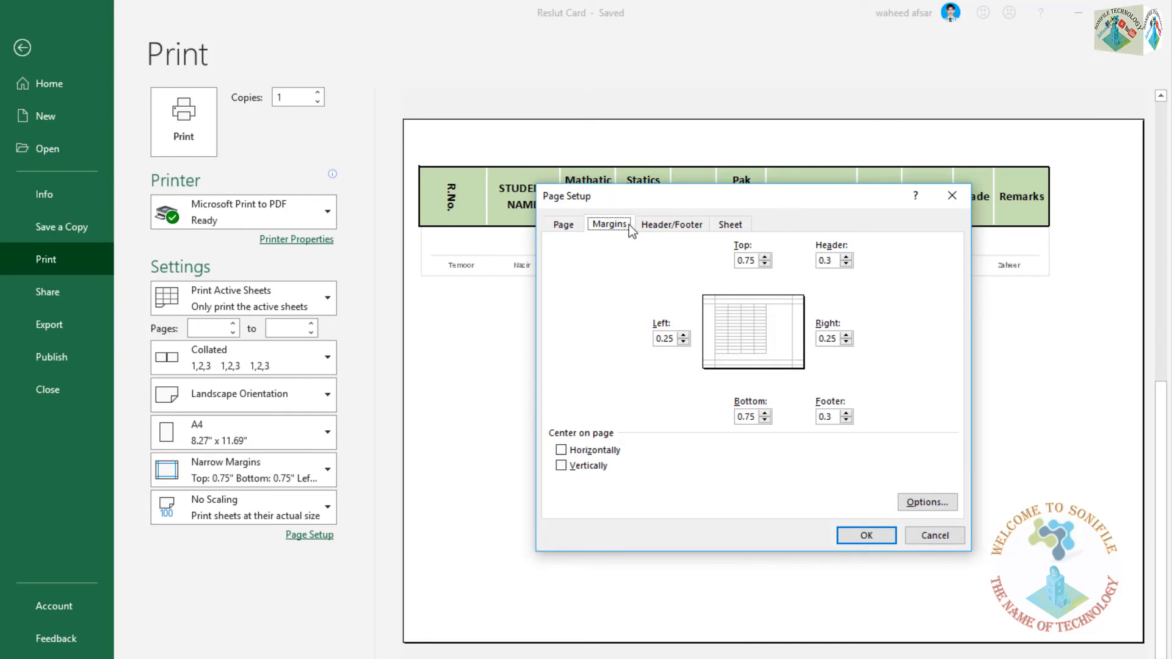
{"action": "left_click", "coordinate": [765, 263]}
{"action": "left_click", "coordinate": [765, 264]}
{"action": "left_click", "coordinate": [765, 420]}
{"action": "left_click", "coordinate": [766, 420]}
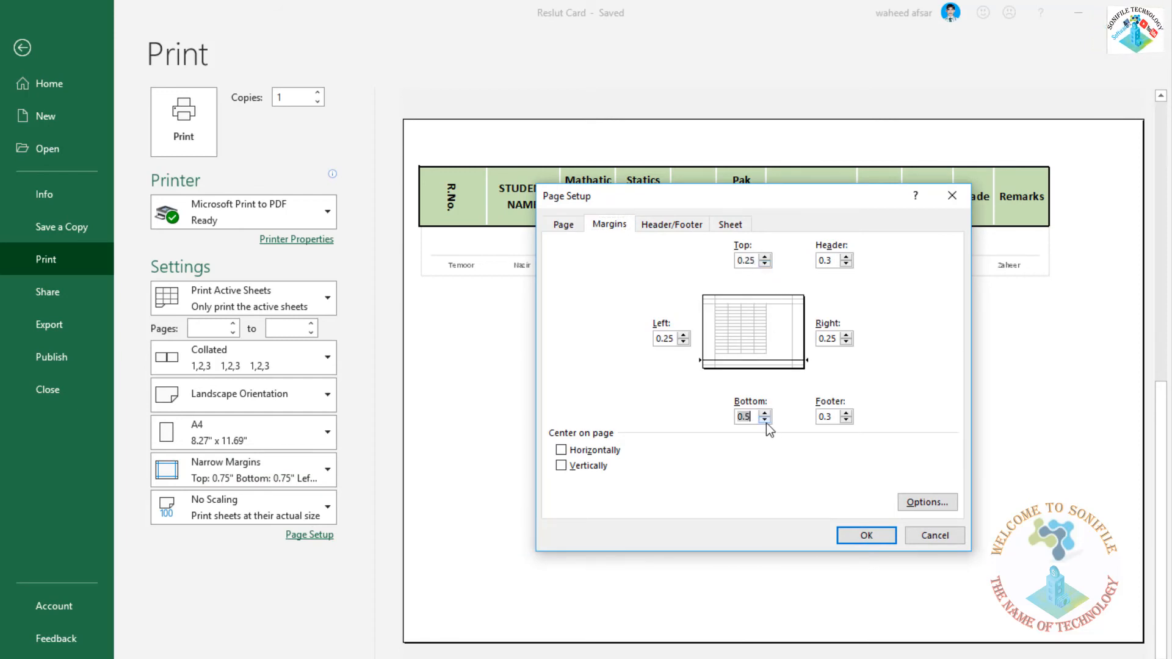
{"action": "left_click", "coordinate": [870, 534]}
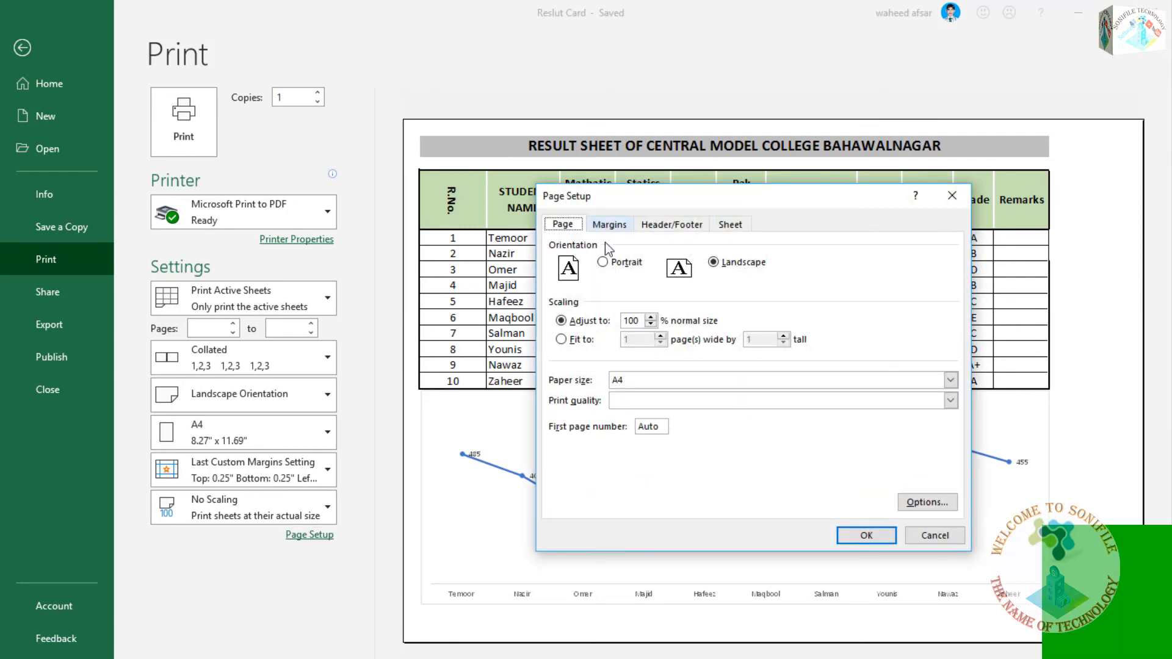
Set the left page margin to 0.75, apply it and return to the worksheet
{"action": "left_click", "coordinate": [604, 226]}
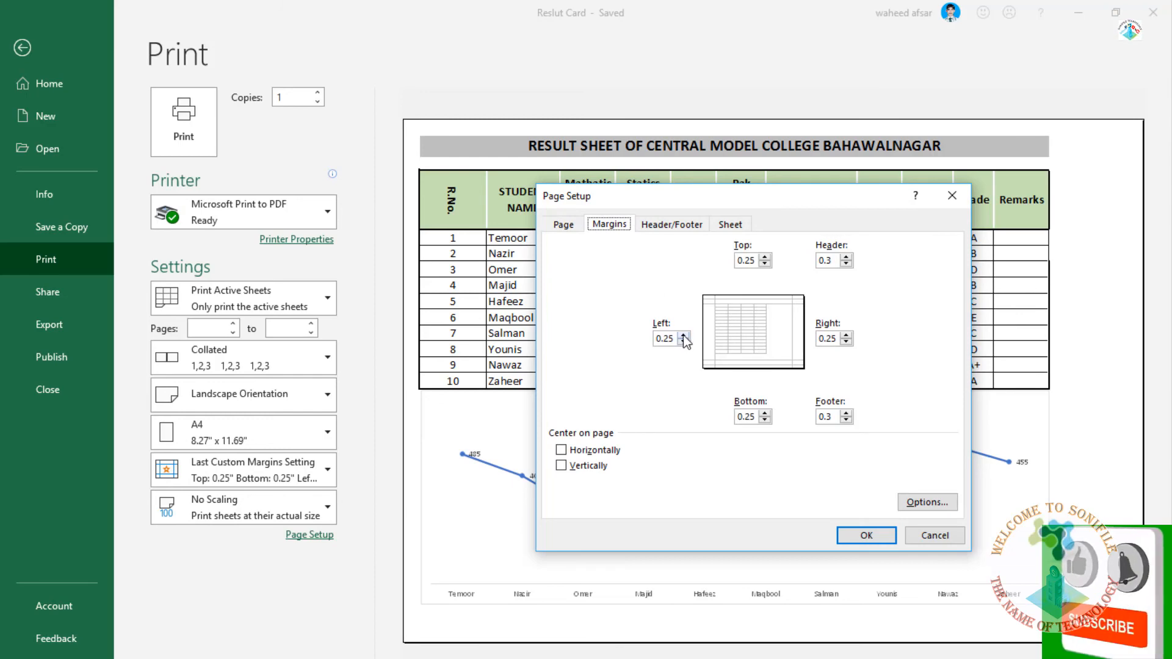
{"action": "left_click", "coordinate": [684, 335]}
{"action": "left_click", "coordinate": [684, 334]}
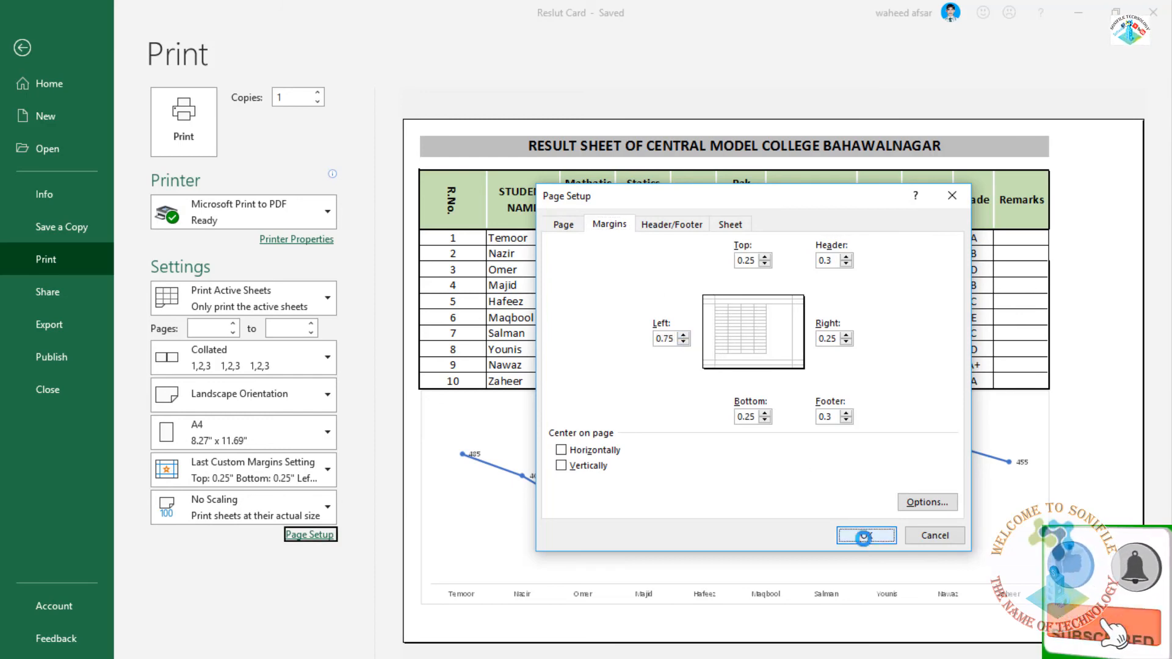
{"action": "left_click", "coordinate": [864, 535]}
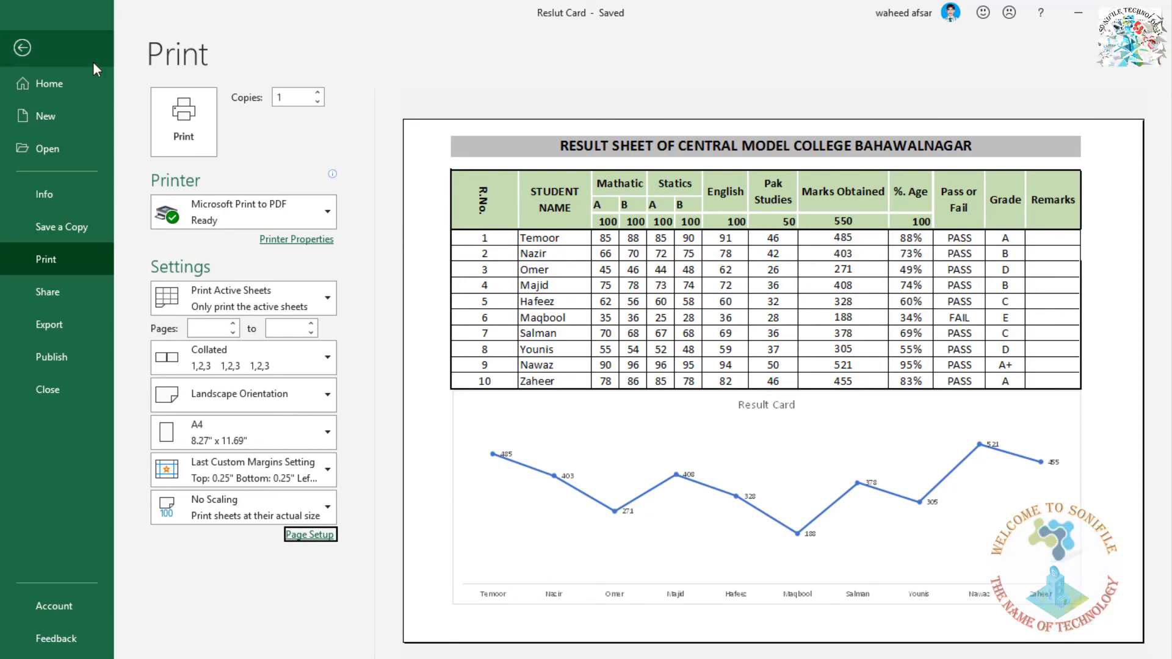
{"action": "left_click", "coordinate": [22, 48]}
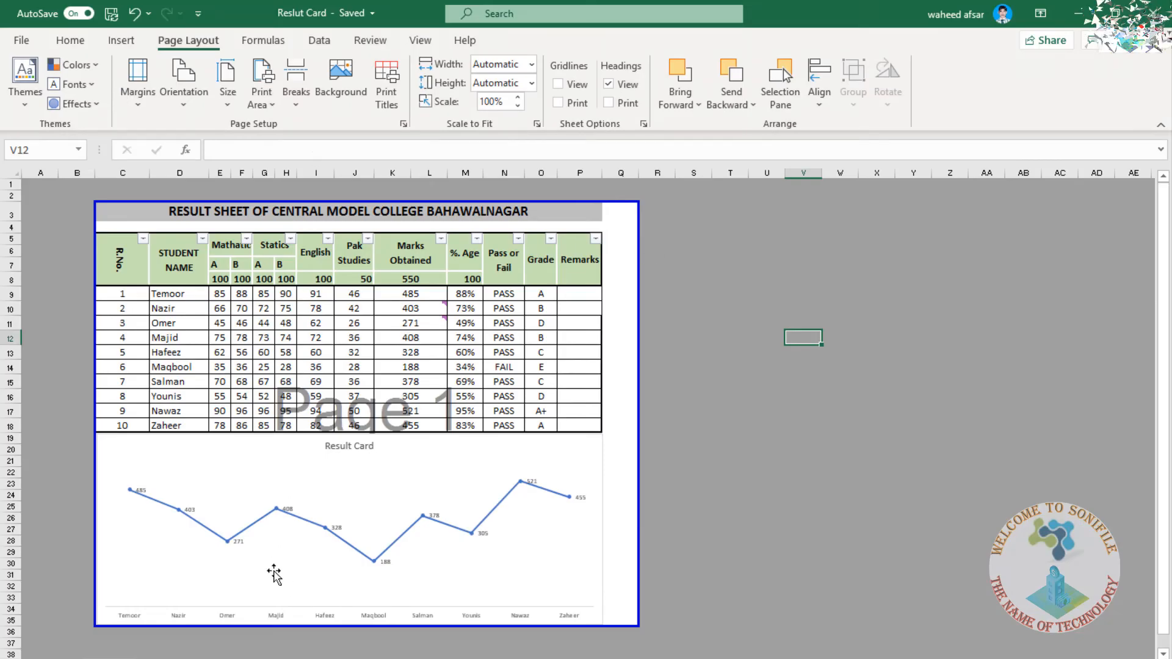
Try Portrait Orientation in the print preview, restore Landscape Orientation and return to the worksheet
{"action": "key", "text": "ctrl+p"}
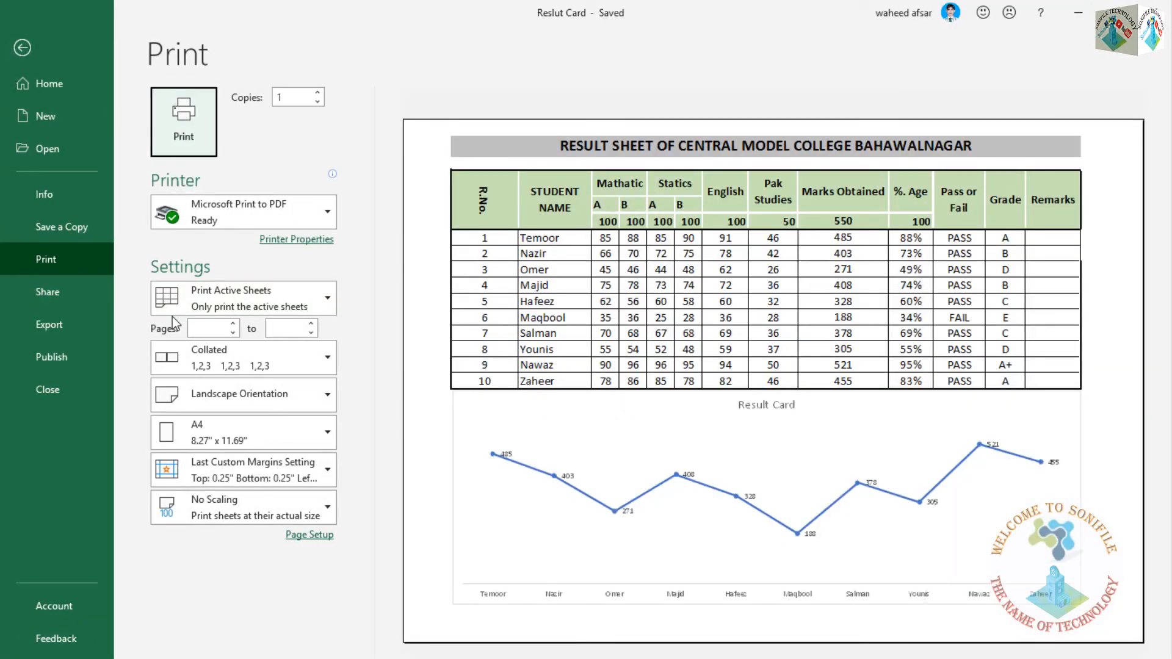
{"action": "left_click", "coordinate": [273, 385]}
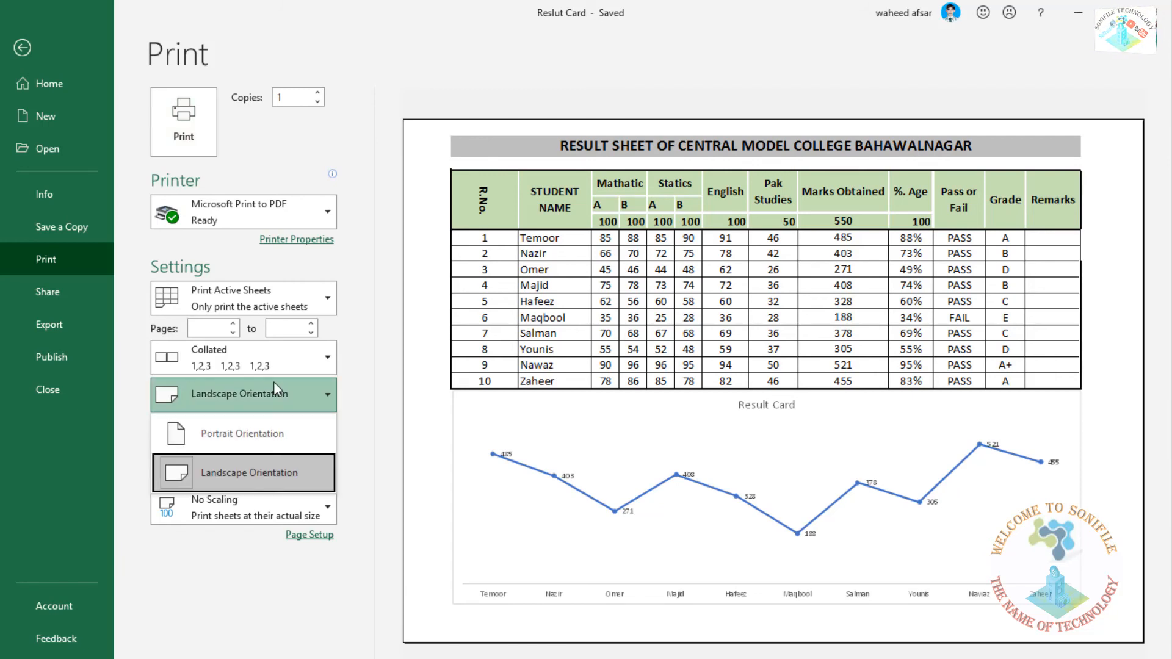
{"action": "left_click", "coordinate": [264, 423]}
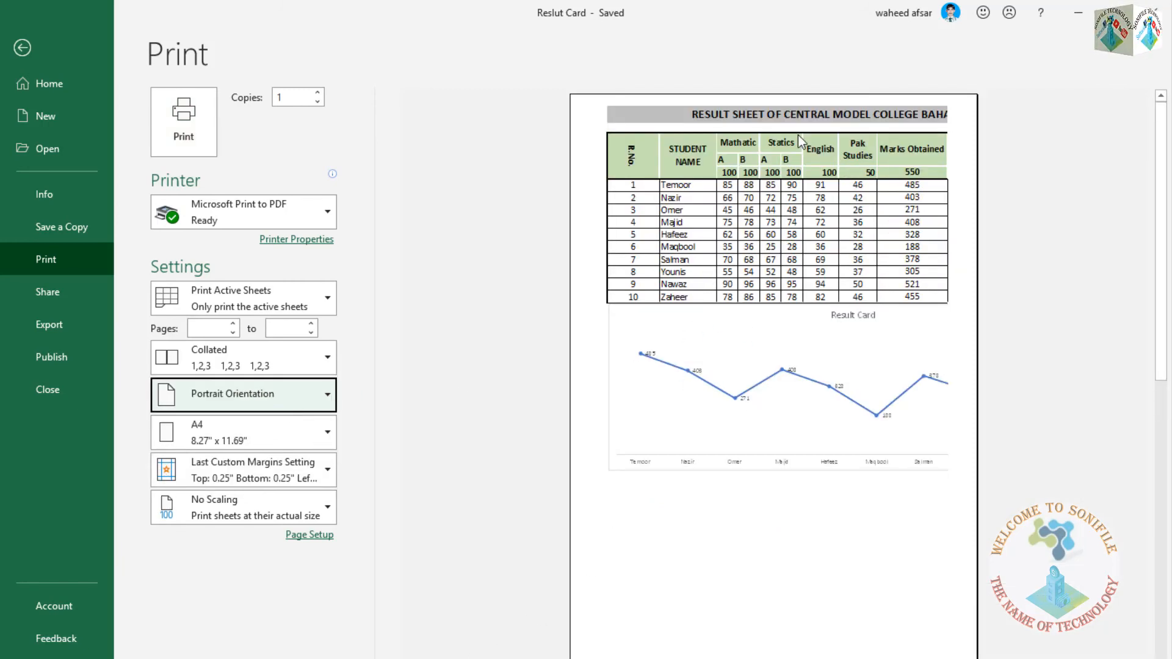
{"action": "left_click", "coordinate": [292, 401]}
{"action": "left_click", "coordinate": [285, 468]}
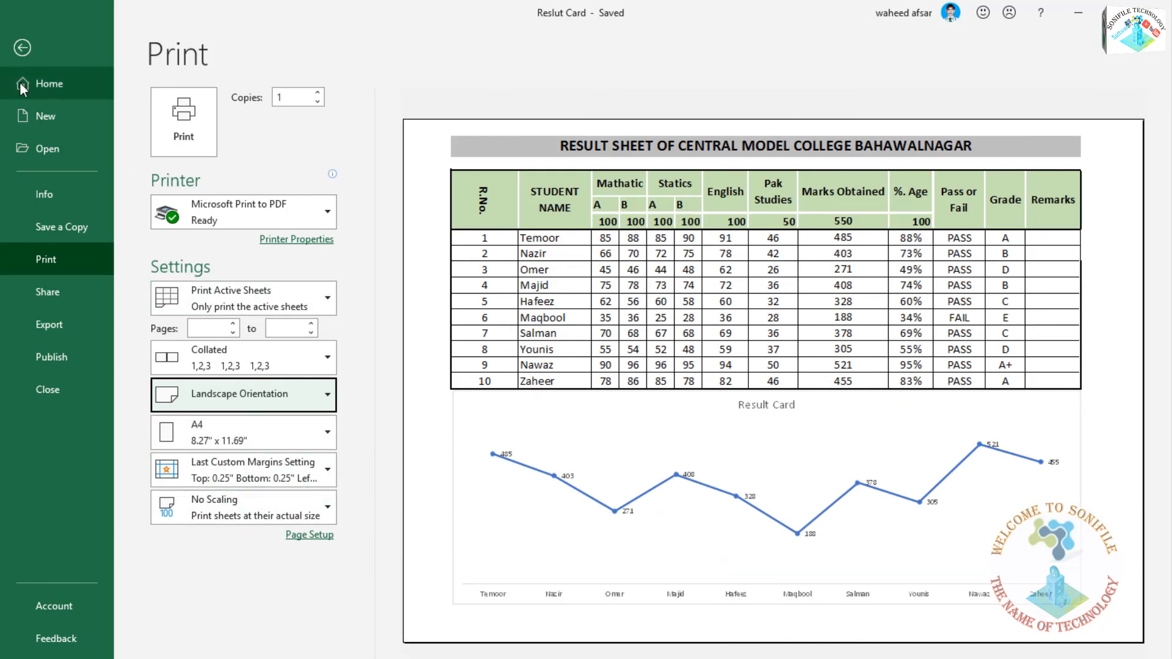
{"action": "left_click", "coordinate": [32, 48]}
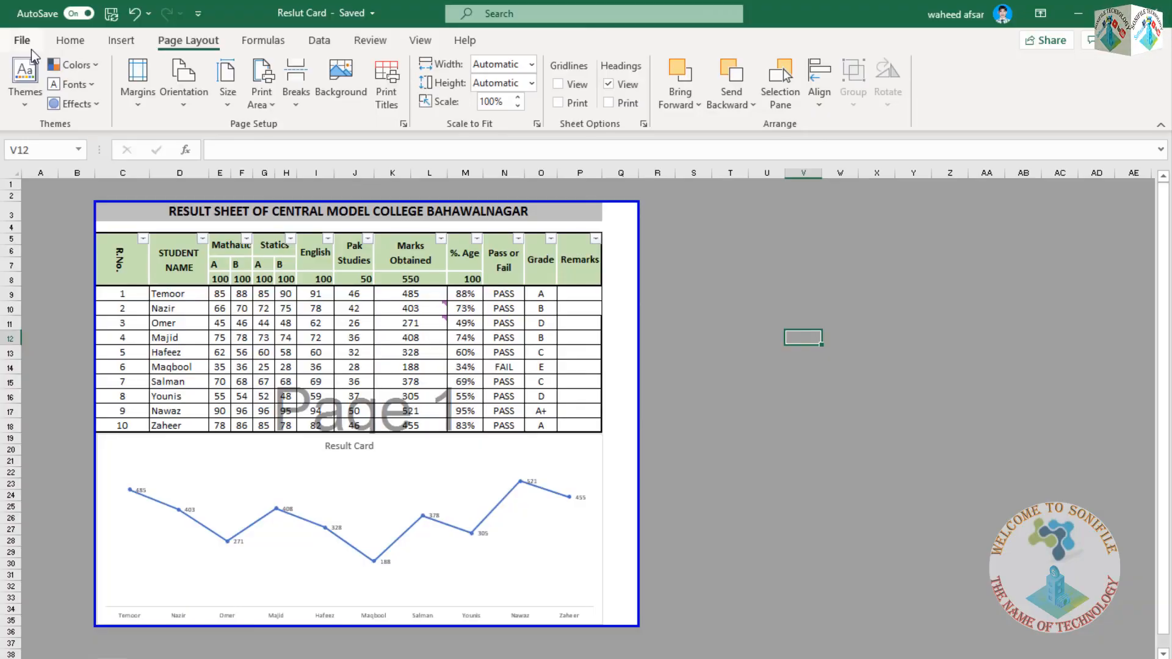